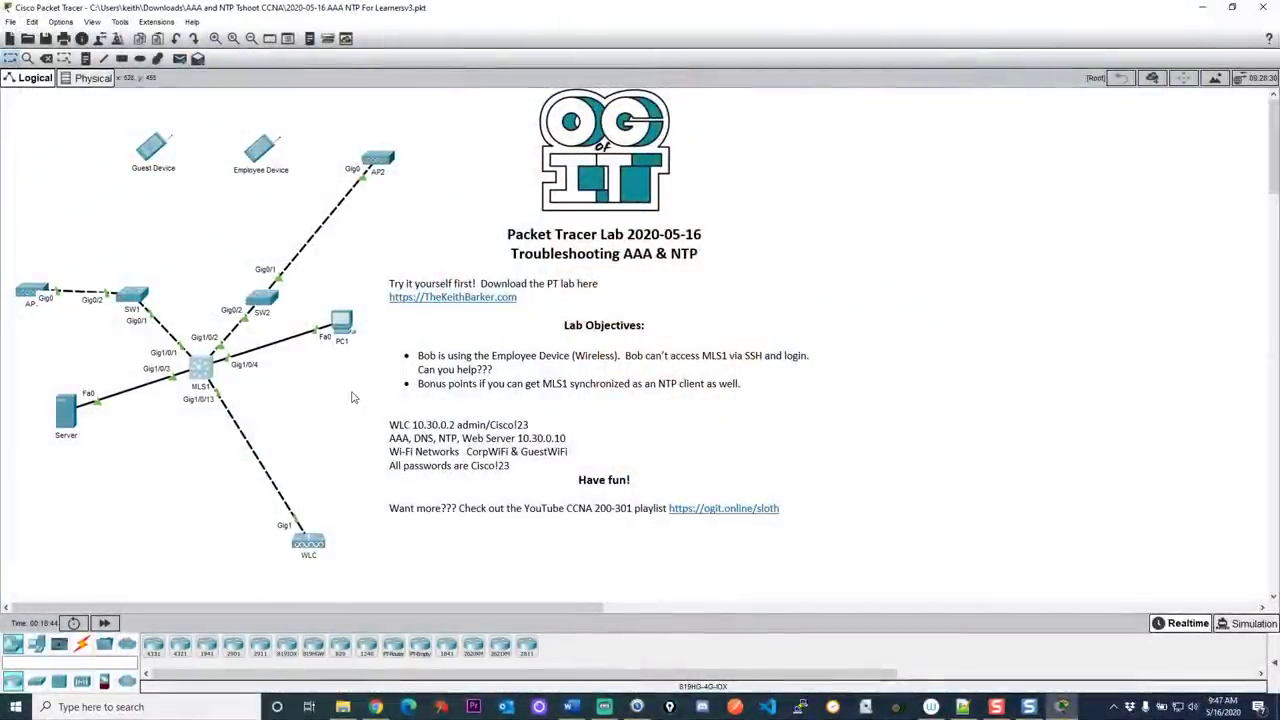
Turn on the screen pen and label the Employee Device with the user's name and an arrow
{"action": "left_click", "coordinate": [672, 708]}
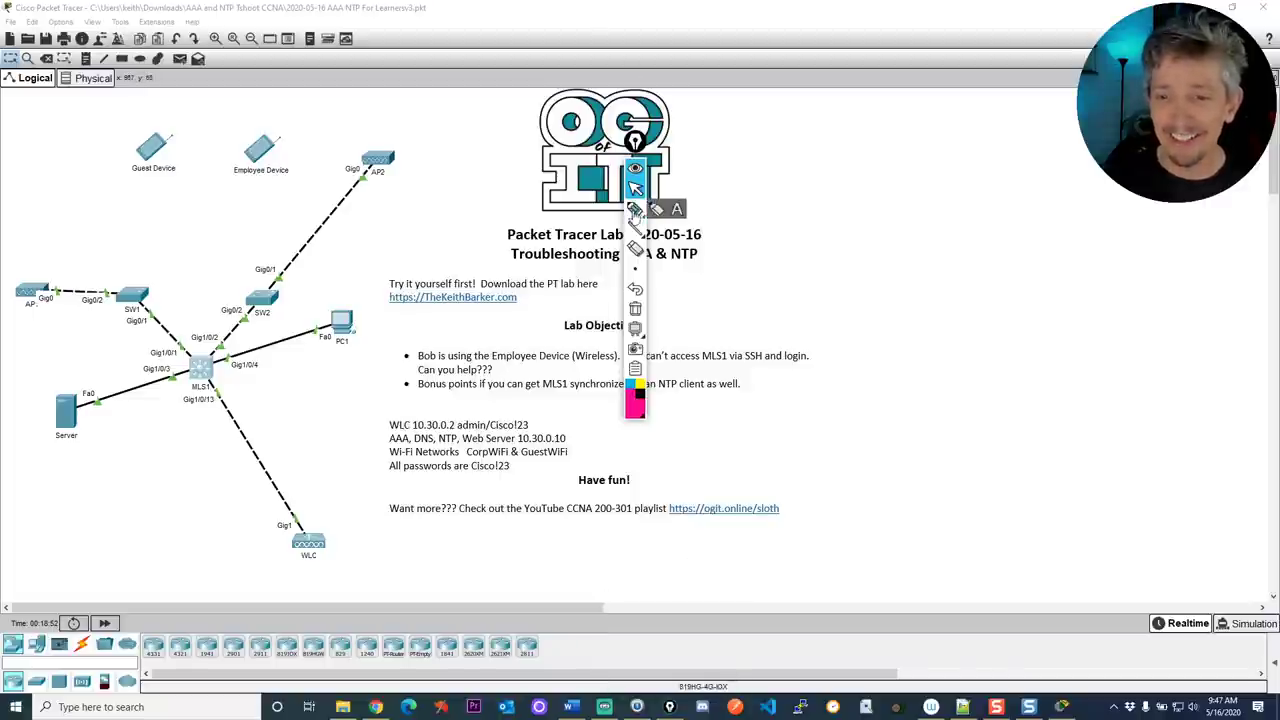
{"action": "mouse_move", "coordinate": [635, 142]}
{"action": "left_mouse_down"}
{"action": "mouse_move", "coordinate": [1203, 245]}
{"action": "mouse_move", "coordinate": [1196, 254]}
{"action": "left_mouse_up"}
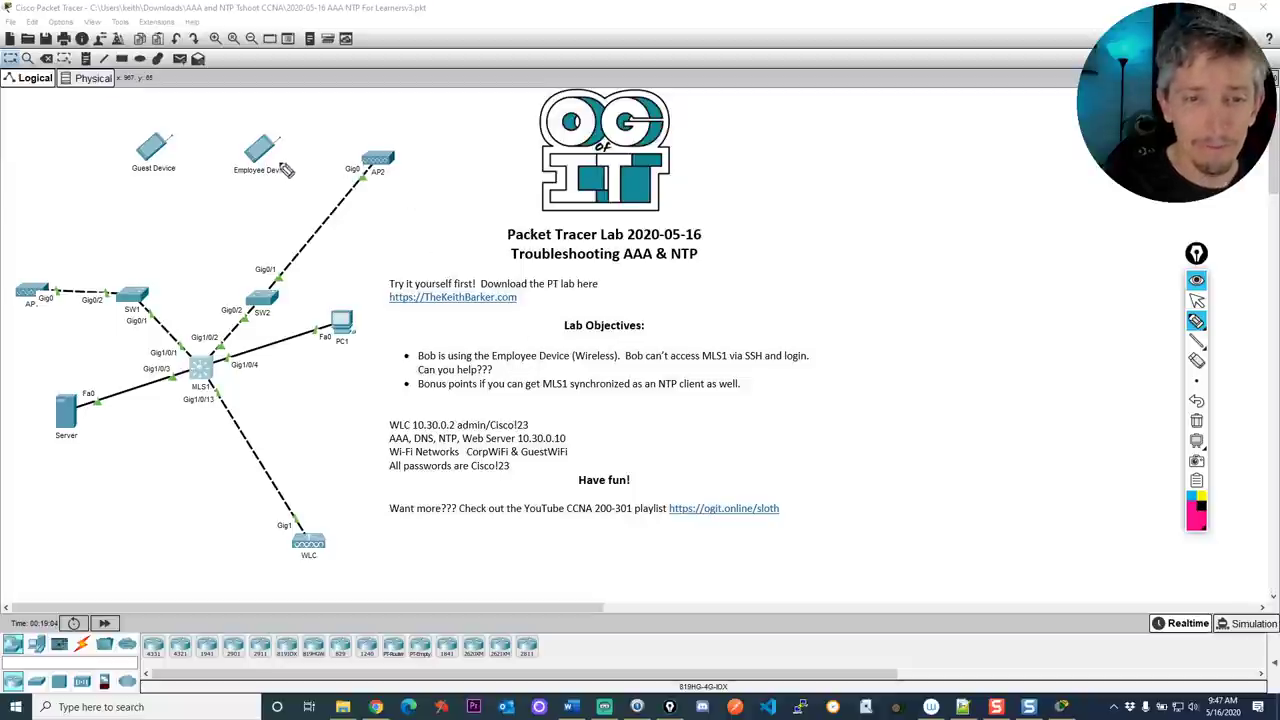
{"action": "left_click_drag", "start_coordinate": [314, 137], "coordinate": [333, 142]}
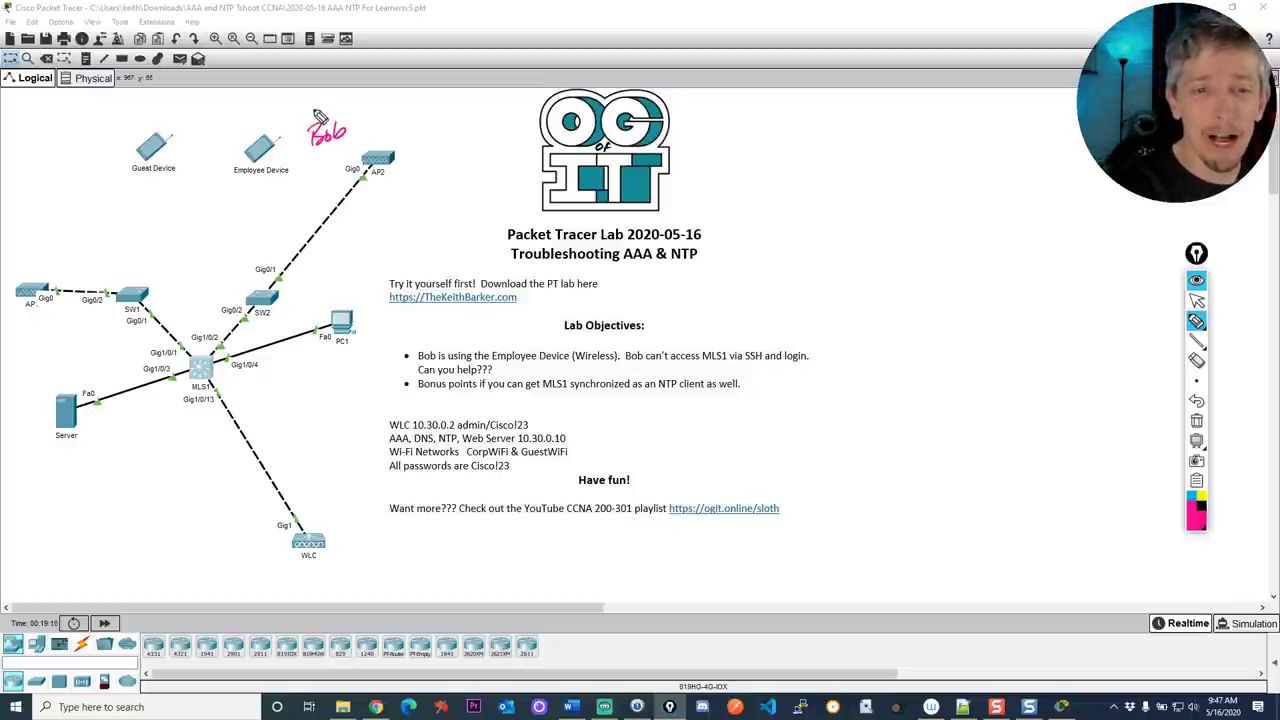
{"action": "mouse_move", "coordinate": [316, 112]}
{"action": "left_mouse_down"}
{"action": "mouse_move", "coordinate": [273, 130]}
{"action": "mouse_move", "coordinate": [288, 124]}
{"action": "left_mouse_up"}
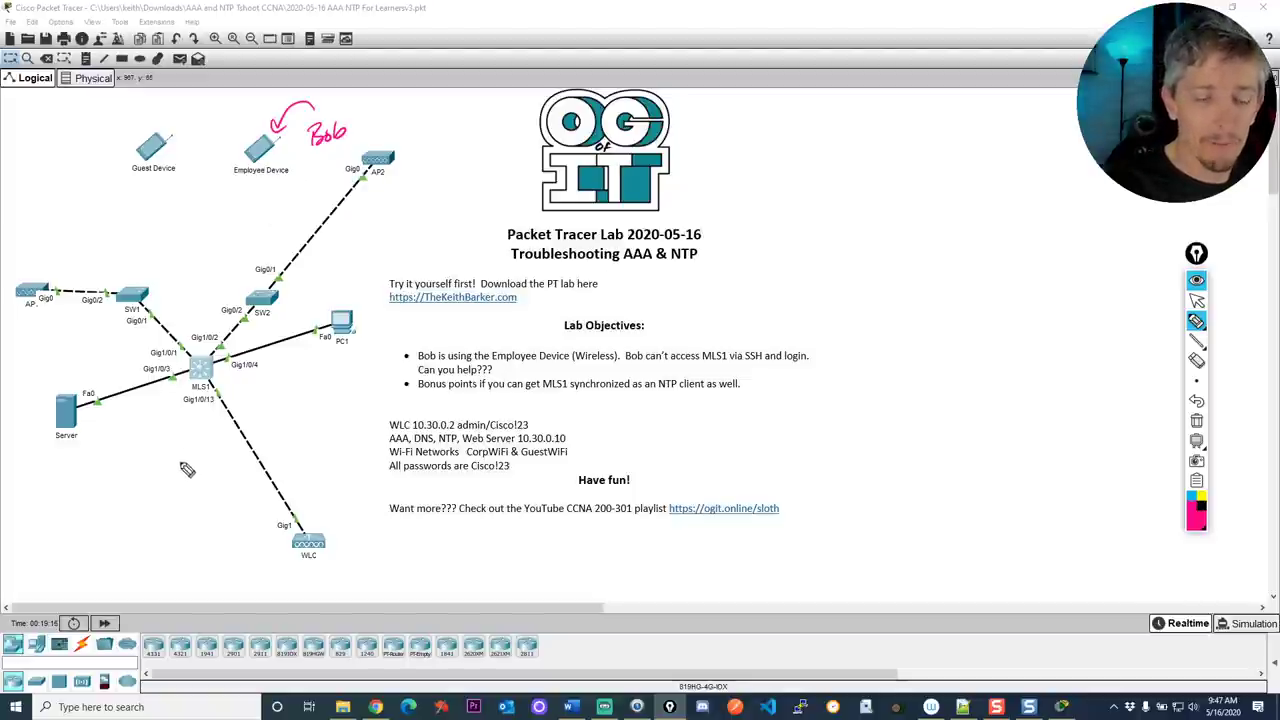
Draw arrows marking MLS1 as the SSH target, the NTP bonus objective, and the Server
{"action": "left_click_drag", "start_coordinate": [179, 470], "coordinate": [186, 419]}
{"action": "left_click_drag", "start_coordinate": [185, 420], "coordinate": [190, 437]}
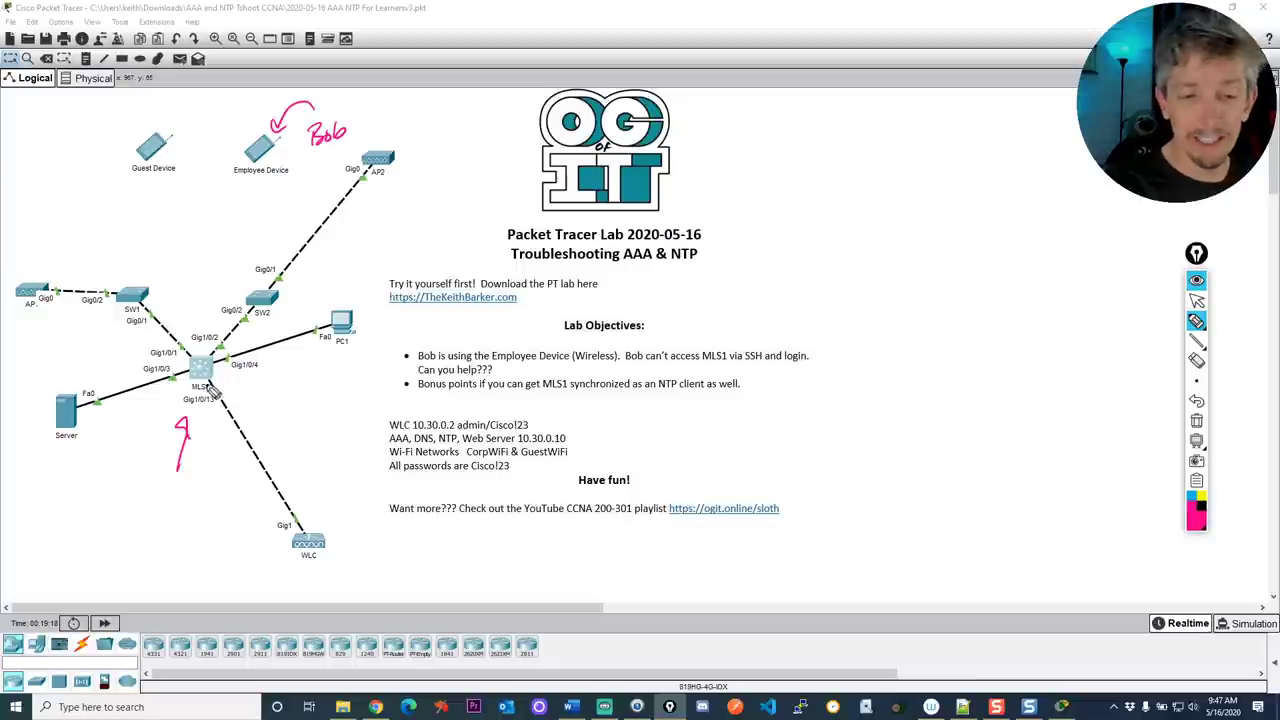
{"action": "mouse_move", "coordinate": [156, 505]}
{"action": "left_mouse_down"}
{"action": "mouse_move", "coordinate": [149, 526]}
{"action": "mouse_move", "coordinate": [198, 505]}
{"action": "left_mouse_up"}
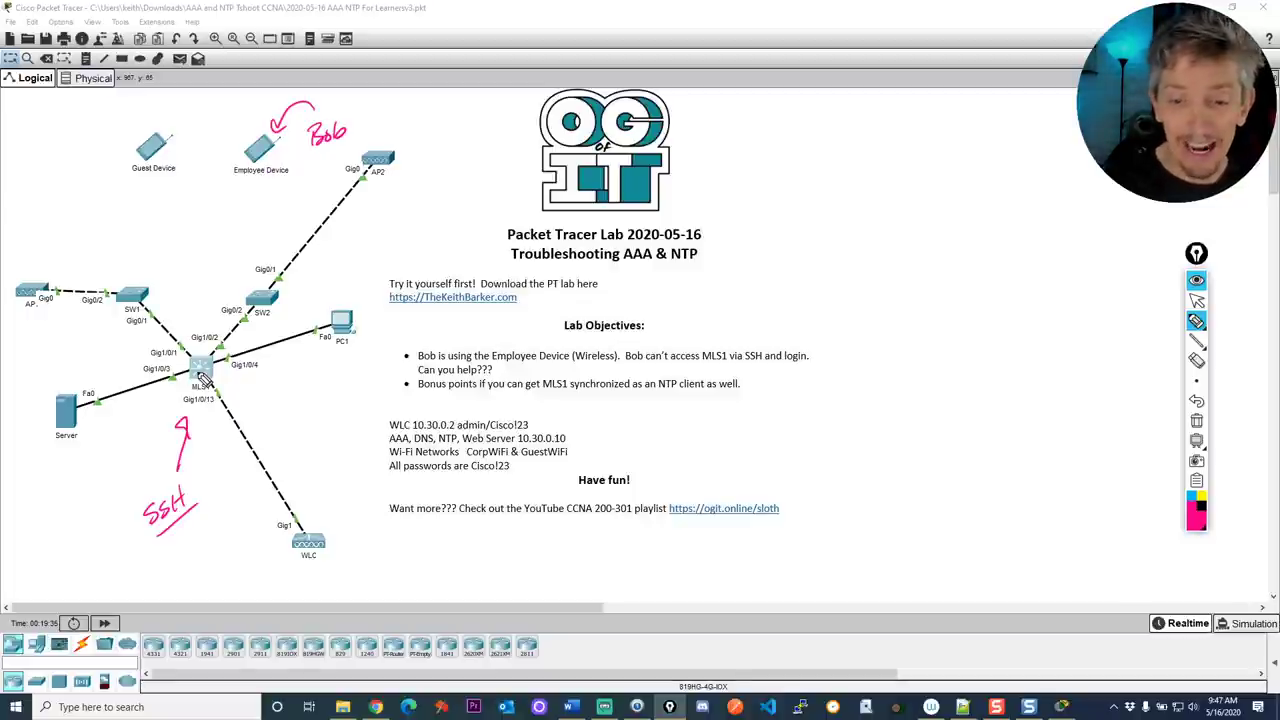
{"action": "left_click_drag", "start_coordinate": [402, 405], "coordinate": [420, 399]}
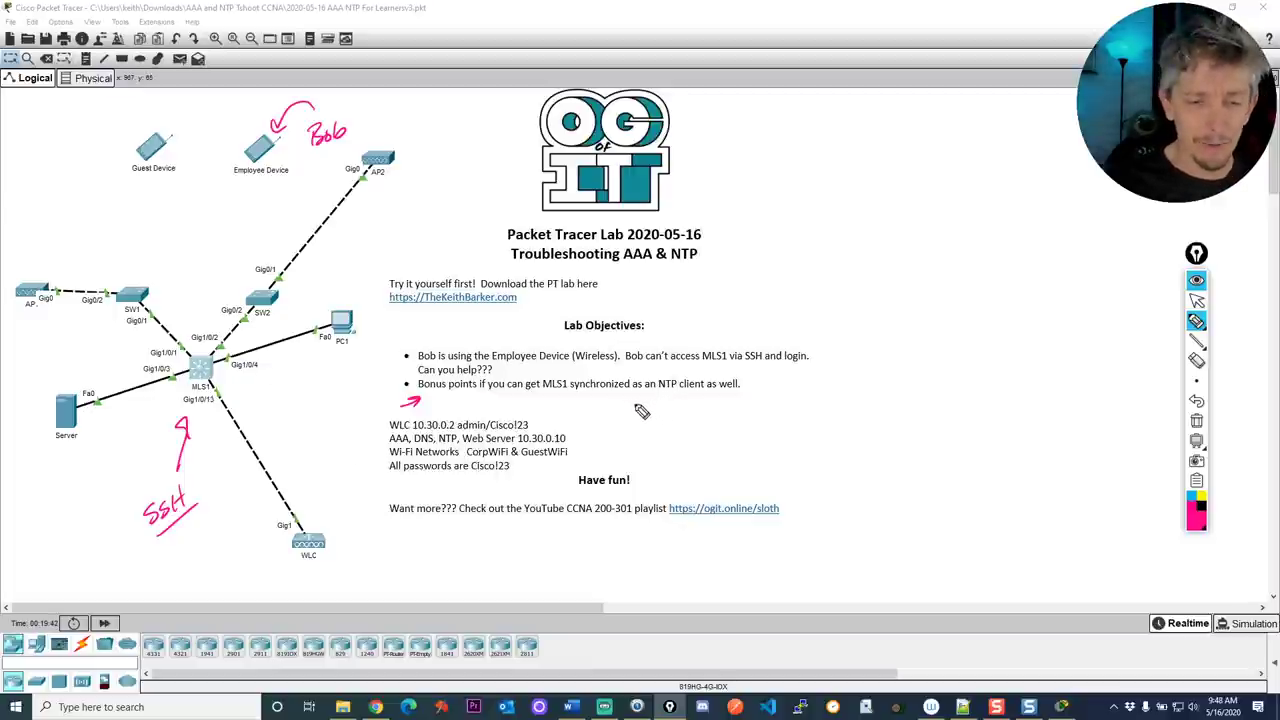
{"action": "mouse_move", "coordinate": [68, 488]}
{"action": "left_mouse_down"}
{"action": "mouse_move", "coordinate": [68, 450]}
{"action": "mouse_move", "coordinate": [76, 462]}
{"action": "left_mouse_up"}
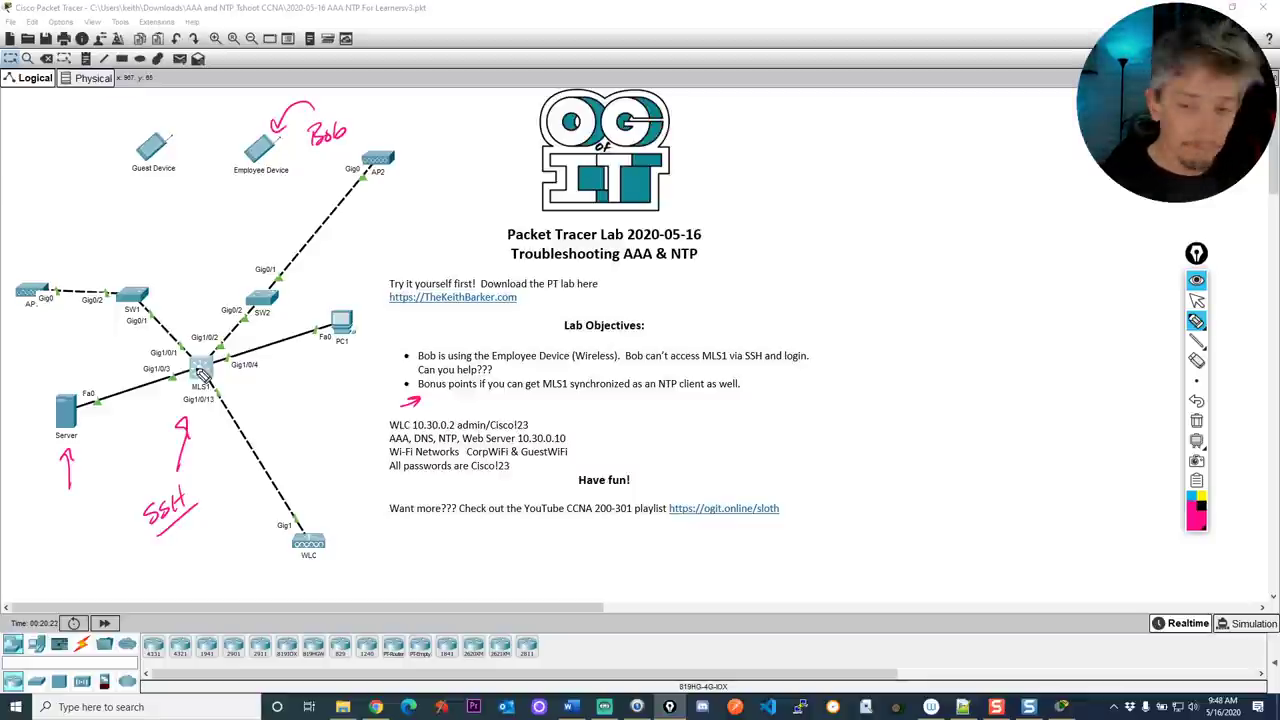
Clear the pen notes, bring MLS1's CLI to its Username prompt, and widen the console window
{"action": "key", "text": "ctrl+shift+c"}
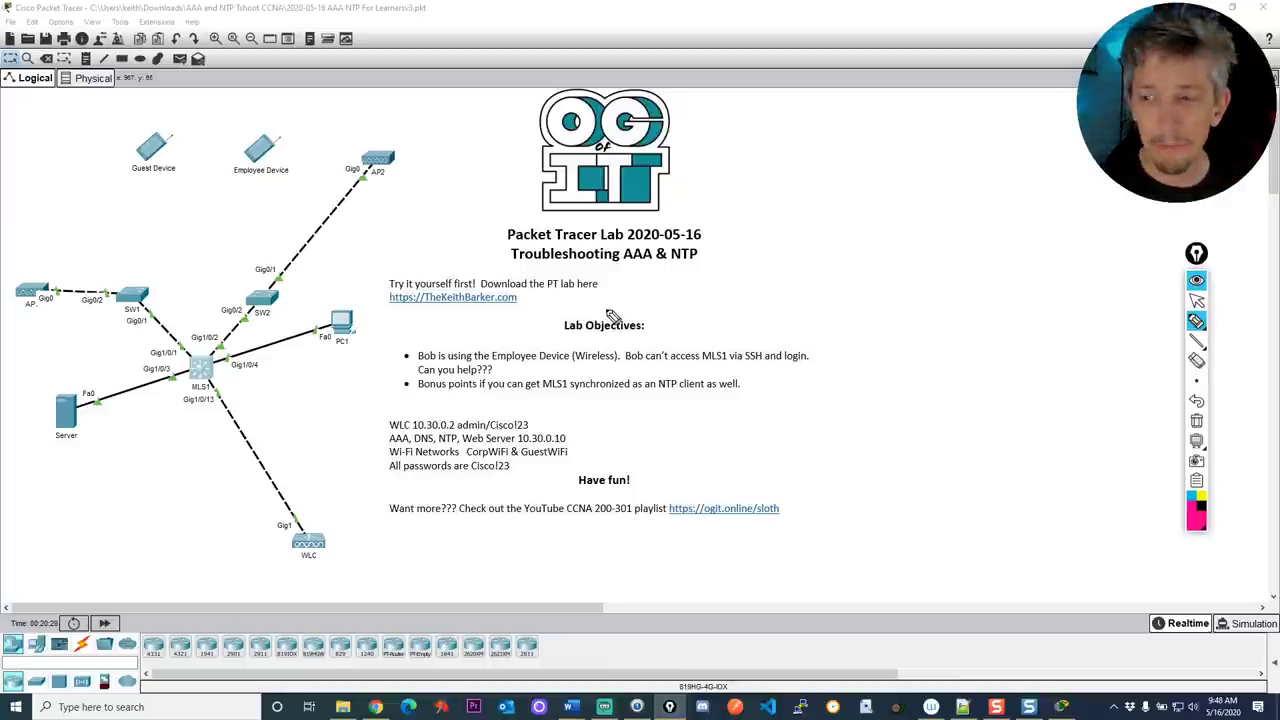
{"action": "left_click", "coordinate": [200, 370]}
{"action": "left_click", "coordinate": [596, 323]}
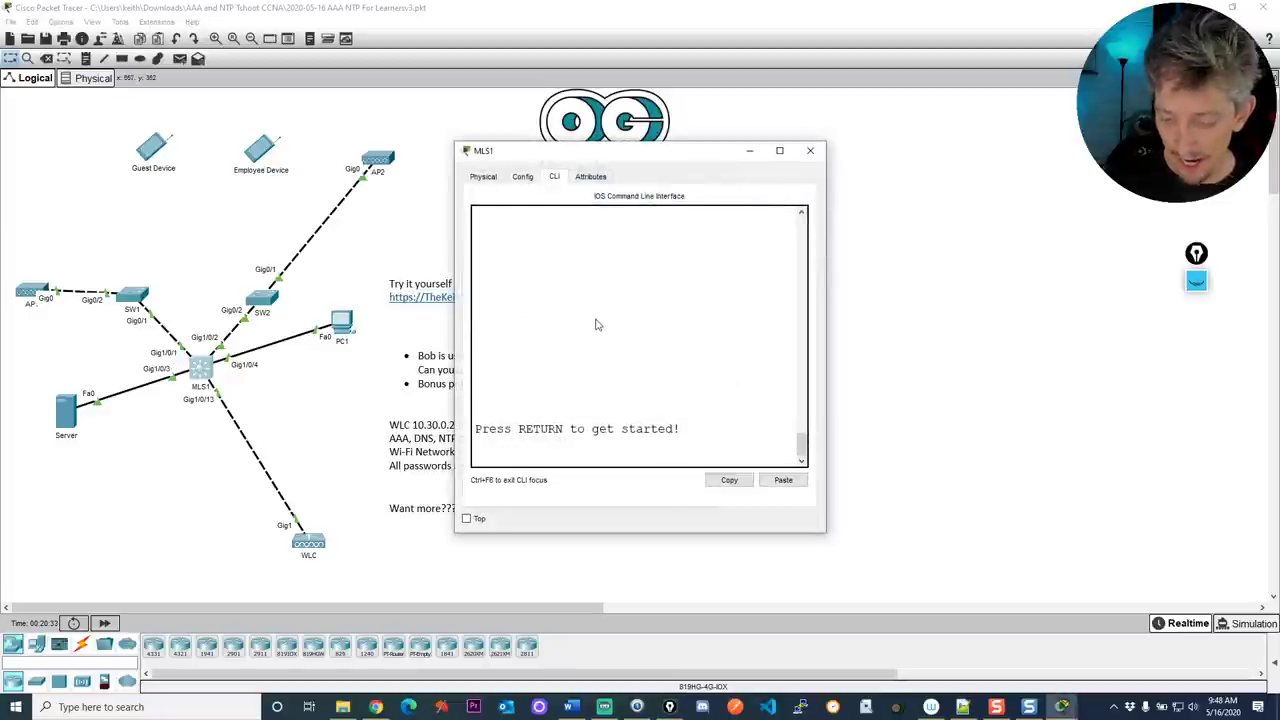
{"action": "key", "text": "Return"}
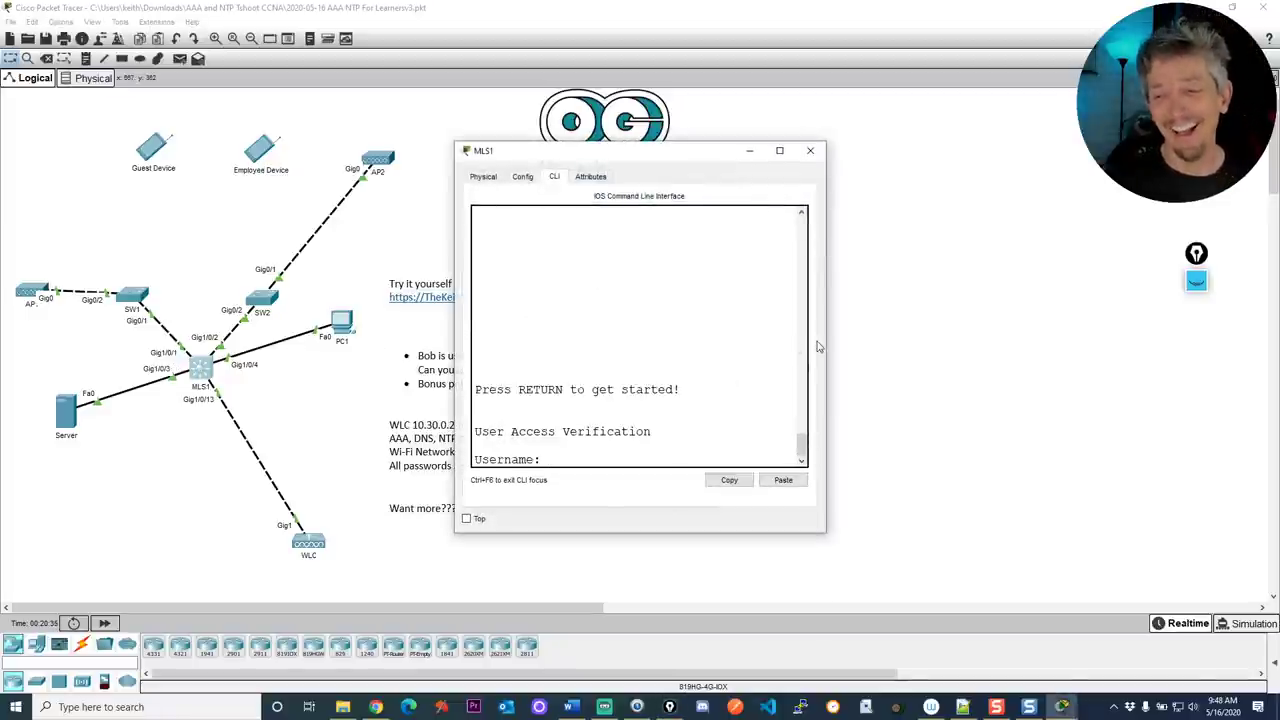
{"action": "left_click_drag", "start_coordinate": [827, 350], "coordinate": [1236, 357]}
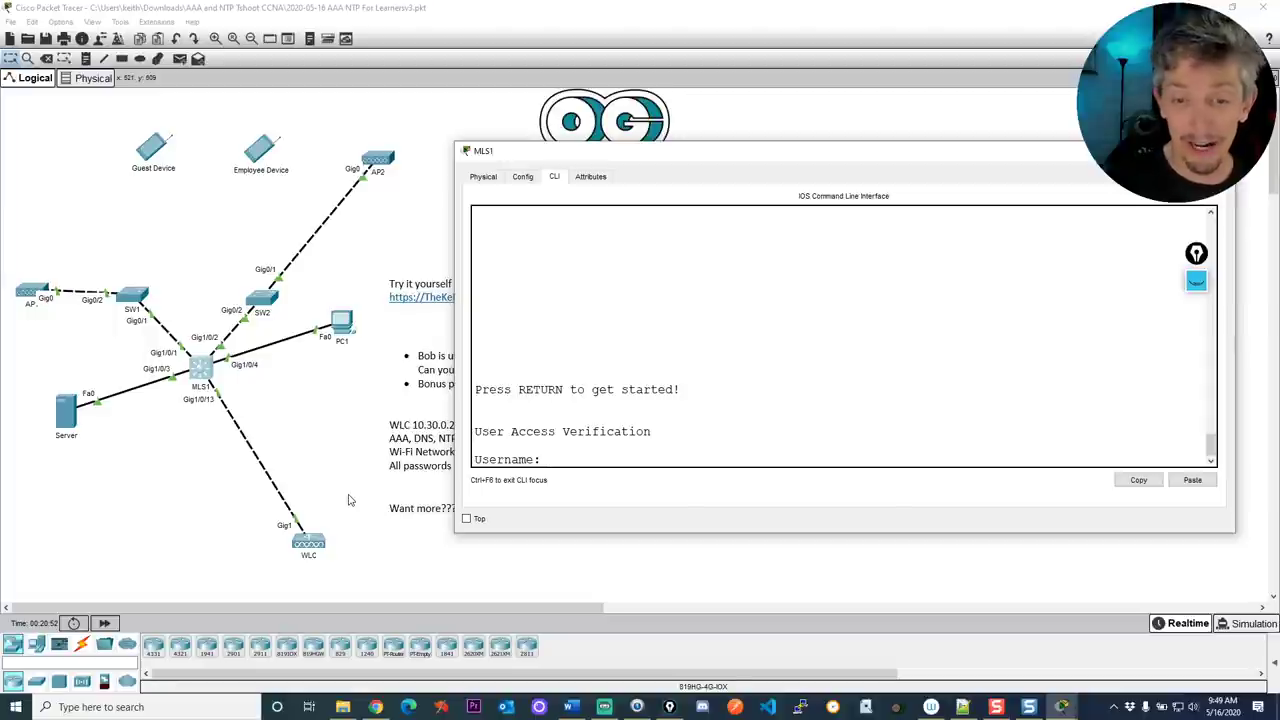
Re-enable the pen and write the admin username and password over the console, underlining the password
{"action": "key", "text": "ctrl+shift+p"}
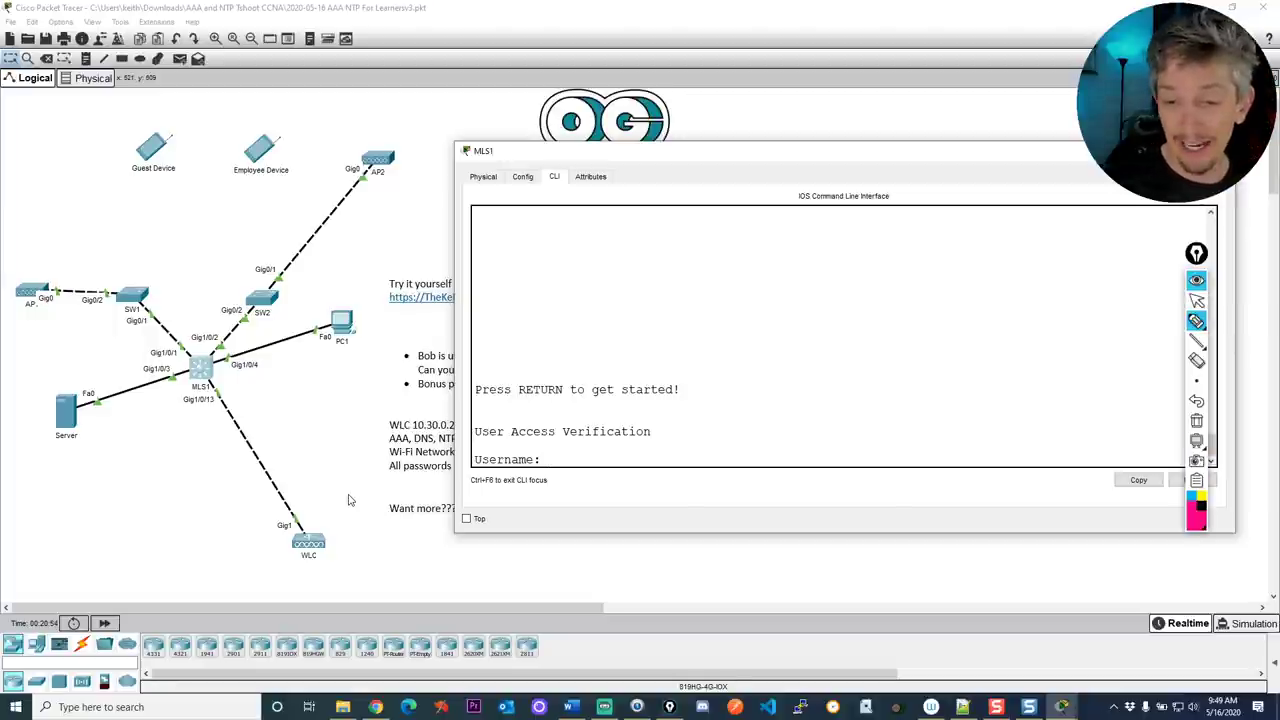
{"action": "mouse_move", "coordinate": [504, 264]}
{"action": "left_mouse_down"}
{"action": "mouse_move", "coordinate": [538, 261]}
{"action": "mouse_move", "coordinate": [572, 242]}
{"action": "left_mouse_up"}
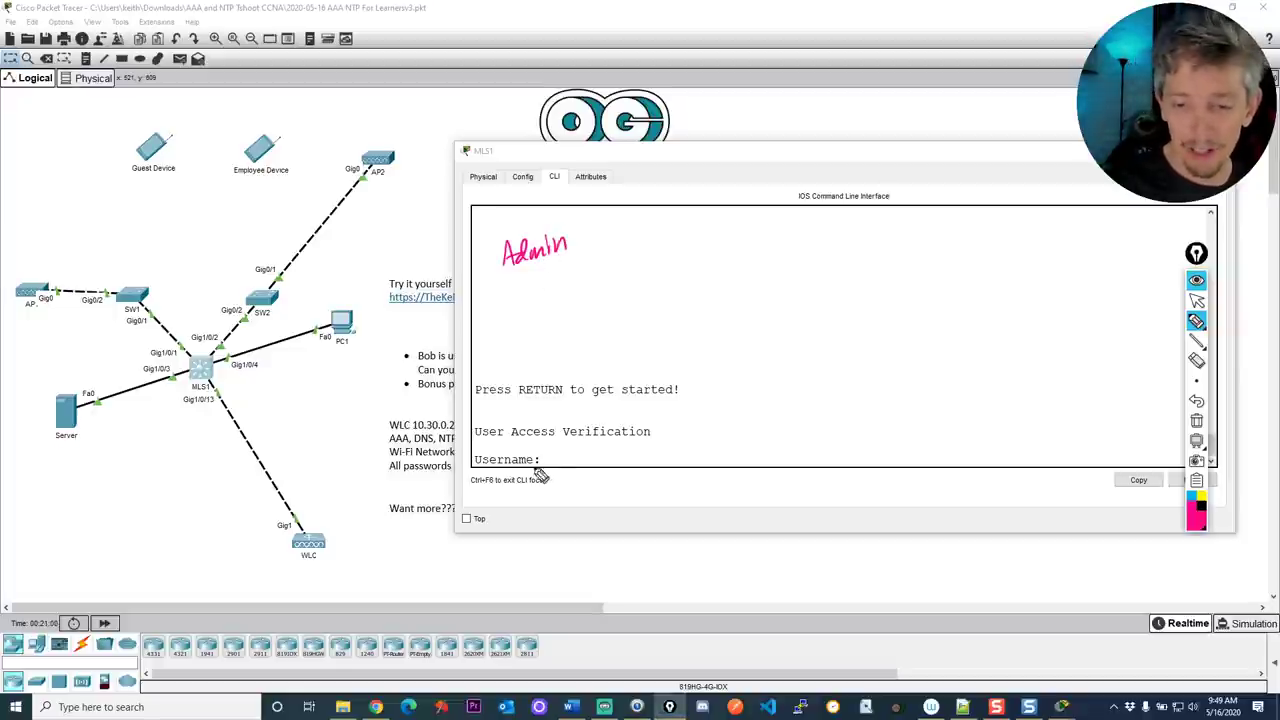
{"action": "left_click_drag", "start_coordinate": [410, 470], "coordinate": [398, 492]}
{"action": "scroll", "coordinate": [541, 284], "scroll_direction": "up", "scroll_amount": 1}
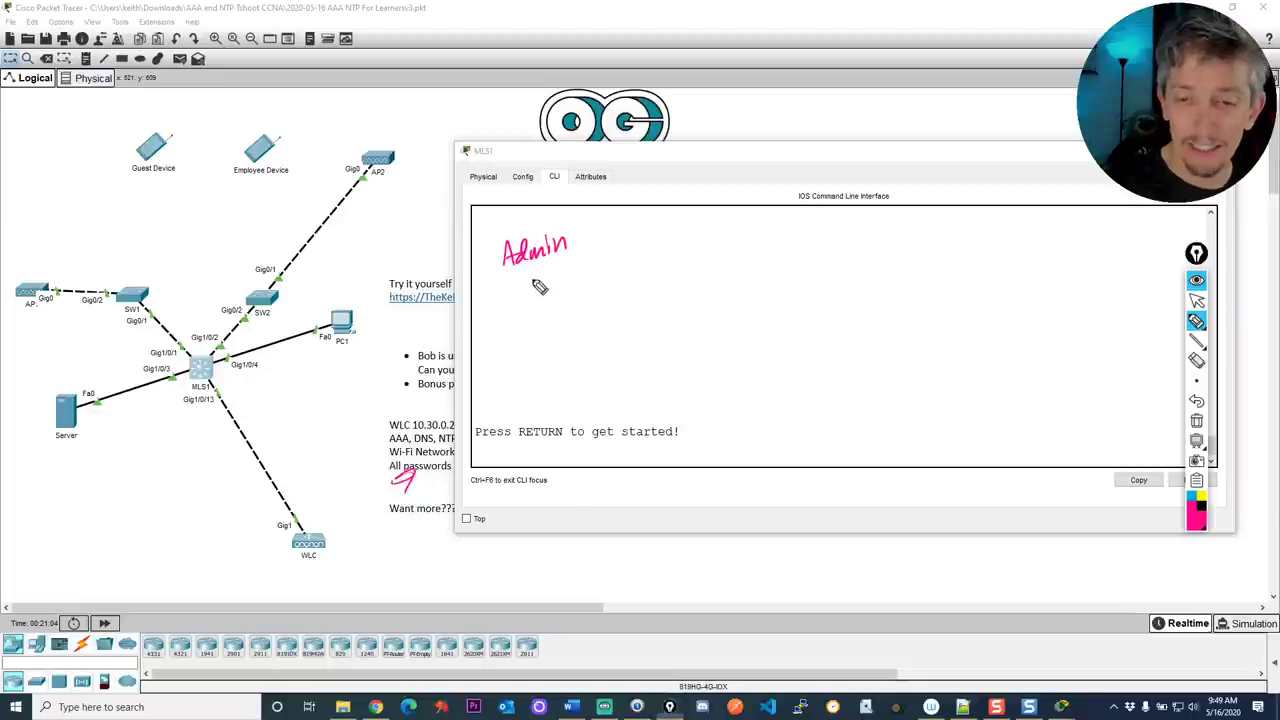
{"action": "mouse_move", "coordinate": [536, 281]}
{"action": "left_mouse_down"}
{"action": "mouse_move", "coordinate": [540, 304]}
{"action": "mouse_move", "coordinate": [579, 297]}
{"action": "left_mouse_up"}
{"action": "left_click_drag", "start_coordinate": [589, 284], "coordinate": [598, 277]}
{"action": "mouse_move", "coordinate": [600, 287]}
{"action": "left_mouse_down"}
{"action": "mouse_move", "coordinate": [617, 266]}
{"action": "mouse_move", "coordinate": [626, 283]}
{"action": "left_mouse_up"}
{"action": "mouse_move", "coordinate": [628, 253]}
{"action": "left_mouse_down"}
{"action": "mouse_move", "coordinate": [643, 277]}
{"action": "mouse_move", "coordinate": [628, 279]}
{"action": "left_mouse_up"}
{"action": "left_click_drag", "start_coordinate": [533, 332], "coordinate": [688, 290]}
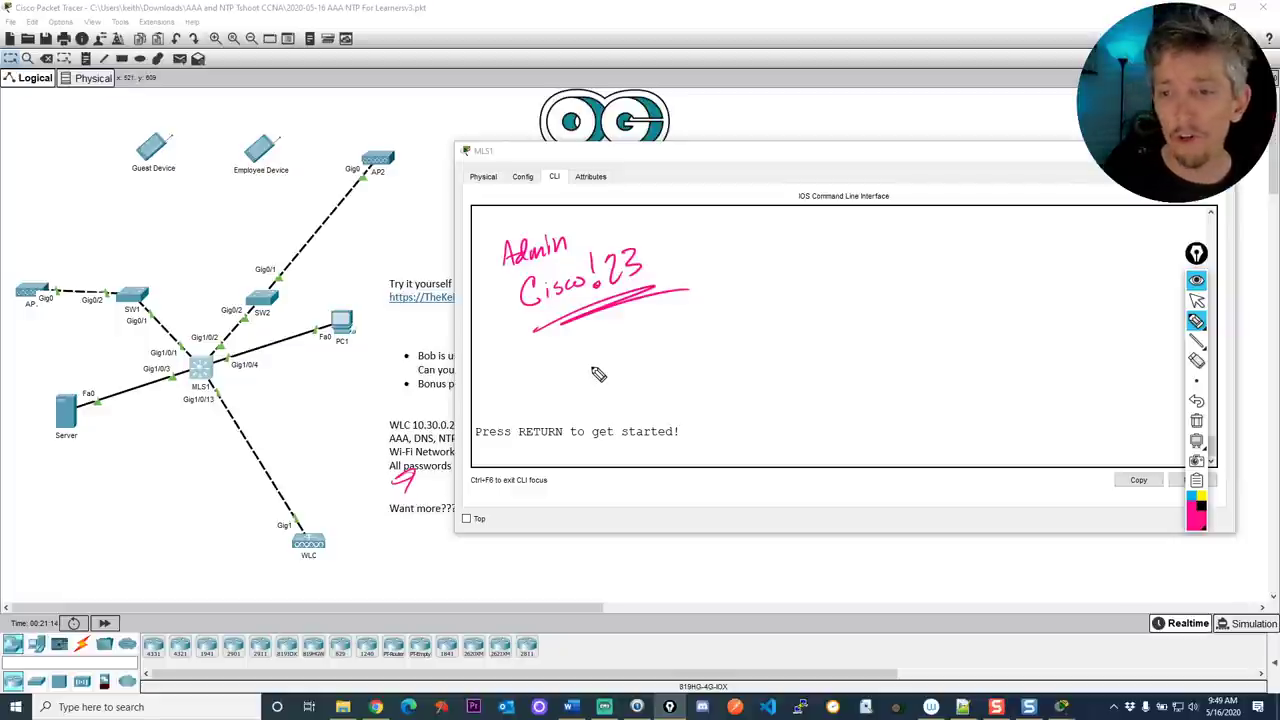
Write three A's with arrows beneath them and begin 'Authentication' below
{"action": "left_click_drag", "start_coordinate": [706, 250], "coordinate": [878, 237]}
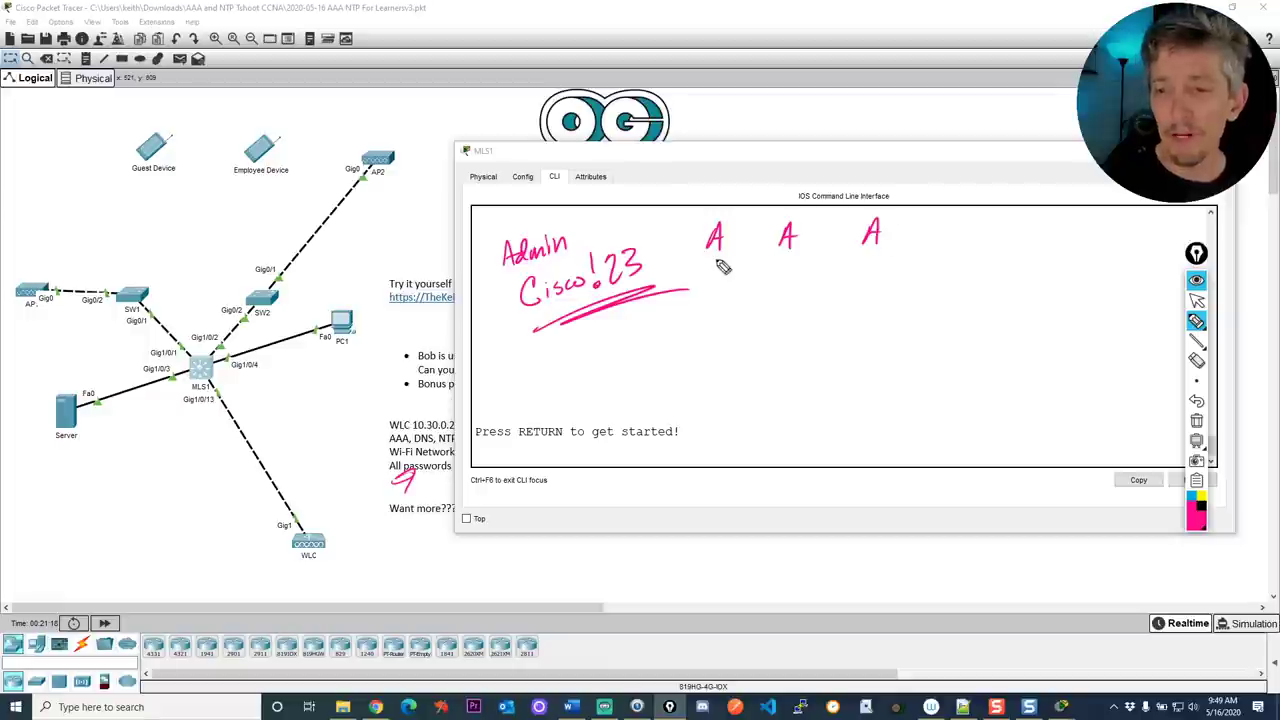
{"action": "mouse_move", "coordinate": [718, 262]}
{"action": "left_mouse_down"}
{"action": "mouse_move", "coordinate": [740, 288]}
{"action": "mouse_move", "coordinate": [812, 290]}
{"action": "left_mouse_up"}
{"action": "left_click_drag", "start_coordinate": [868, 260], "coordinate": [898, 290]}
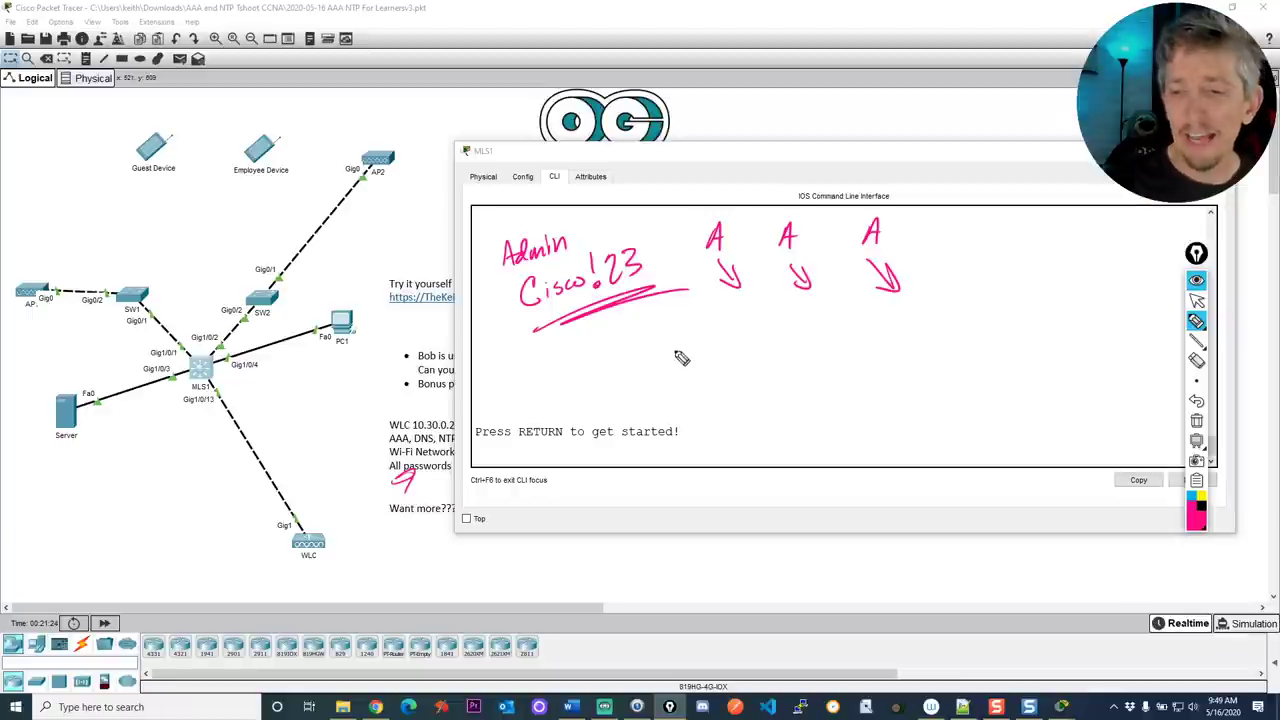
{"action": "mouse_move", "coordinate": [672, 356]}
{"action": "left_mouse_down"}
{"action": "mouse_move", "coordinate": [700, 362]}
{"action": "mouse_move", "coordinate": [717, 345]}
{"action": "mouse_move", "coordinate": [766, 360]}
{"action": "mouse_move", "coordinate": [812, 345]}
{"action": "mouse_move", "coordinate": [858, 355]}
{"action": "left_mouse_up"}
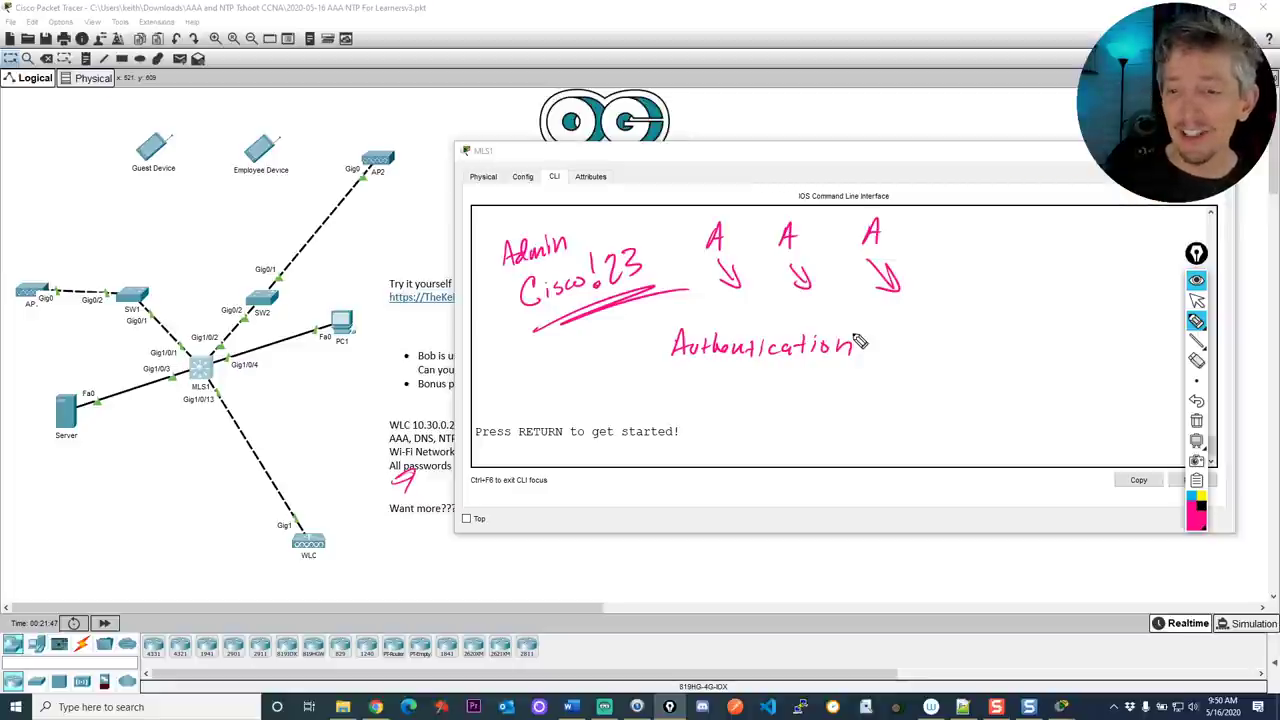
Add 'who' beside Authentication and 'Local USER' beneath it, tracing Employee Device to MLS1
{"action": "mouse_move", "coordinate": [630, 359]}
{"action": "left_mouse_down"}
{"action": "mouse_move", "coordinate": [666, 356]}
{"action": "mouse_move", "coordinate": [658, 364]}
{"action": "left_mouse_up"}
{"action": "left_click_drag", "start_coordinate": [890, 342], "coordinate": [950, 343]}
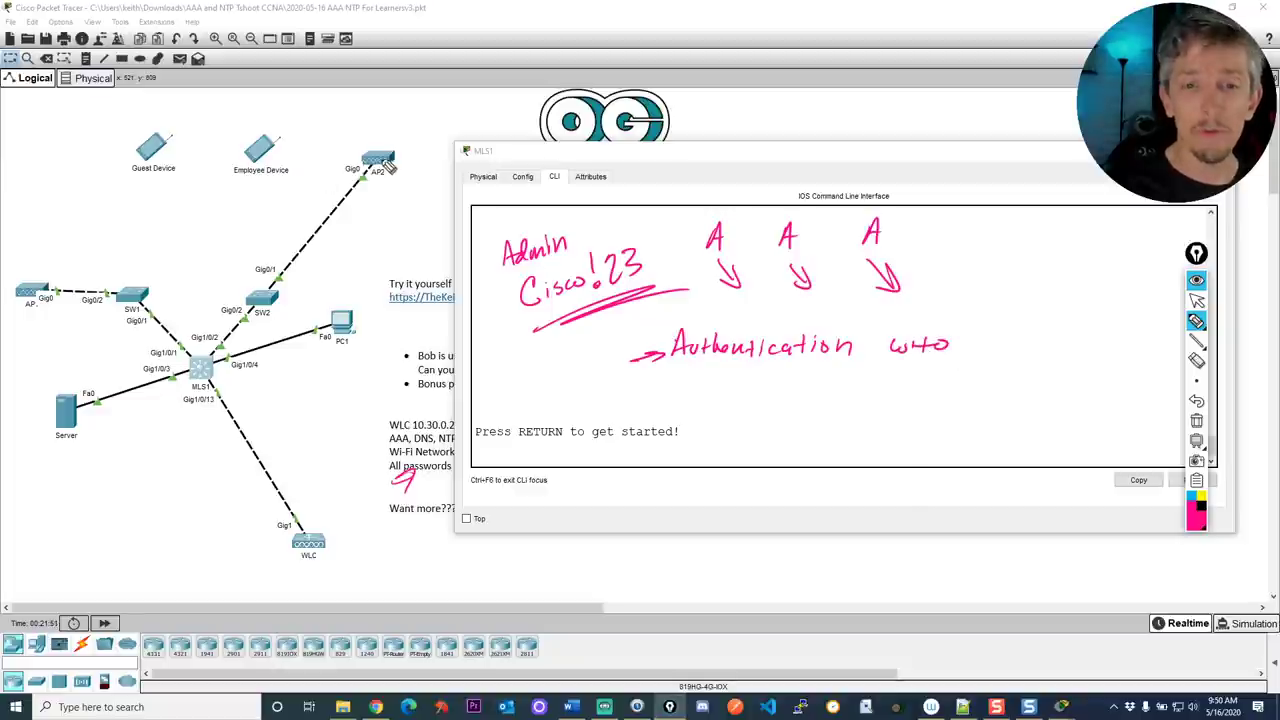
{"action": "mouse_move", "coordinate": [240, 184]}
{"action": "left_mouse_down"}
{"action": "mouse_move", "coordinate": [284, 182]}
{"action": "mouse_move", "coordinate": [181, 316]}
{"action": "mouse_move", "coordinate": [190, 306]}
{"action": "left_mouse_up"}
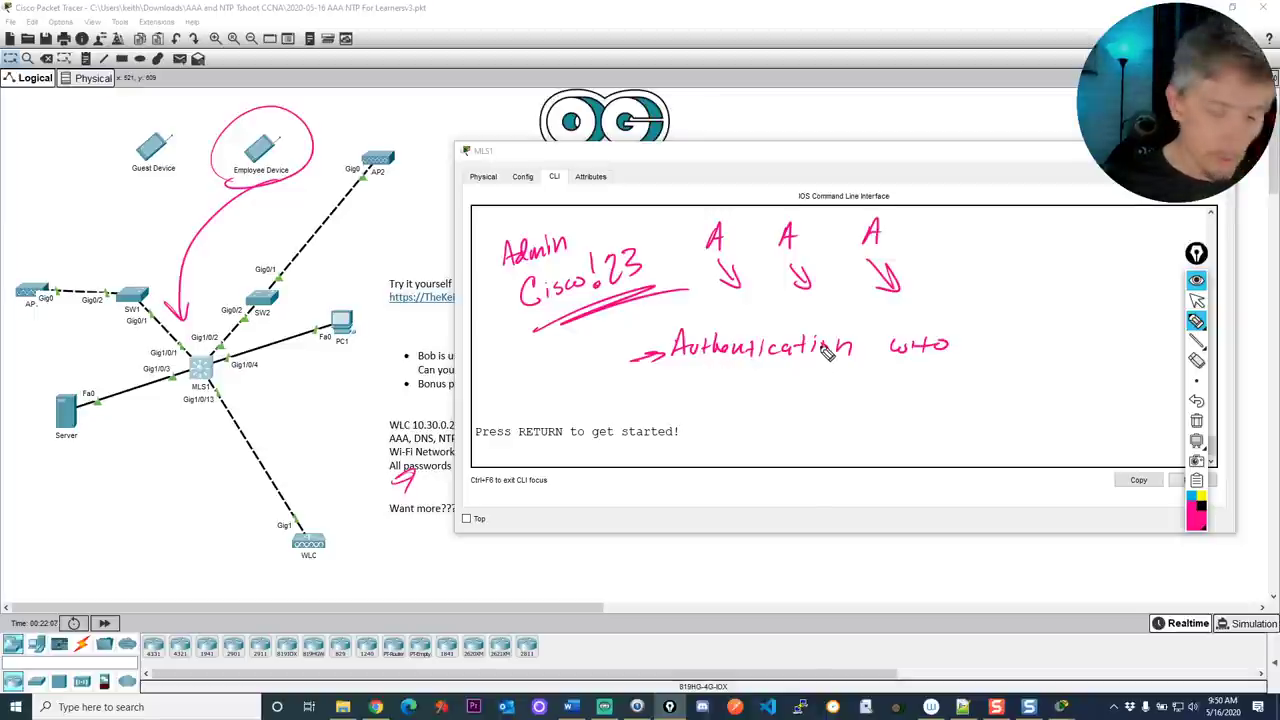
{"action": "mouse_move", "coordinate": [744, 386]}
{"action": "left_mouse_down"}
{"action": "mouse_move", "coordinate": [774, 403]}
{"action": "mouse_move", "coordinate": [922, 398]}
{"action": "left_mouse_up"}
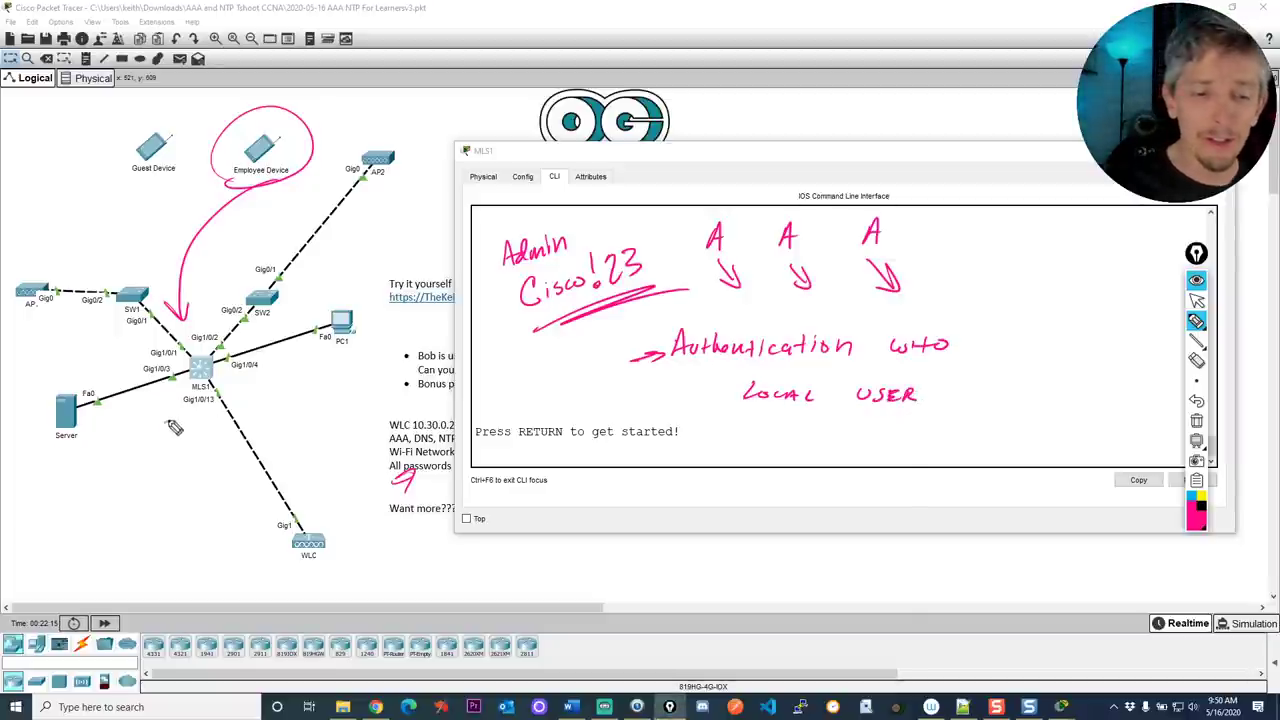
{"action": "left_click_drag", "start_coordinate": [166, 421], "coordinate": [180, 389]}
{"action": "mouse_move", "coordinate": [172, 395]}
{"action": "left_mouse_down"}
{"action": "mouse_move", "coordinate": [212, 378]}
{"action": "mouse_move", "coordinate": [232, 390]}
{"action": "left_mouse_up"}
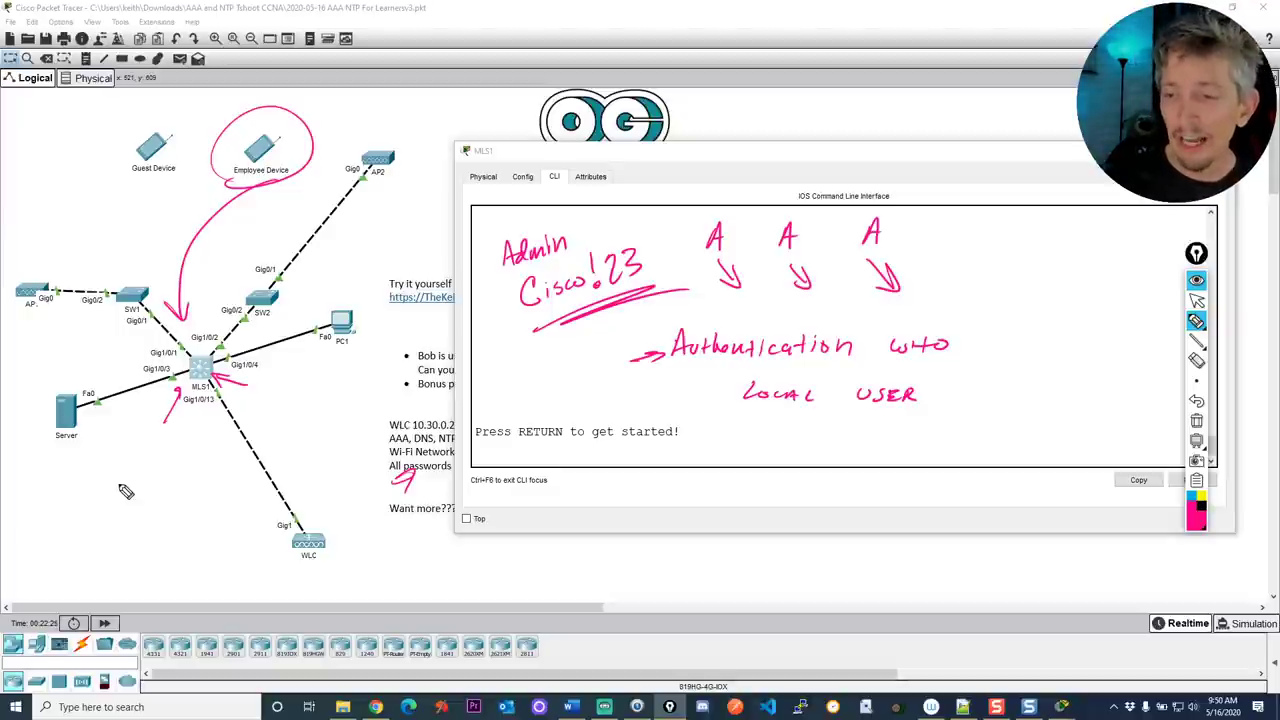
{"action": "left_click_drag", "start_coordinate": [702, 397], "coordinate": [728, 396]}
{"action": "mouse_move", "coordinate": [720, 390]}
{"action": "left_mouse_down"}
{"action": "mouse_move", "coordinate": [721, 403]}
{"action": "mouse_move", "coordinate": [735, 390]}
{"action": "left_mouse_up"}
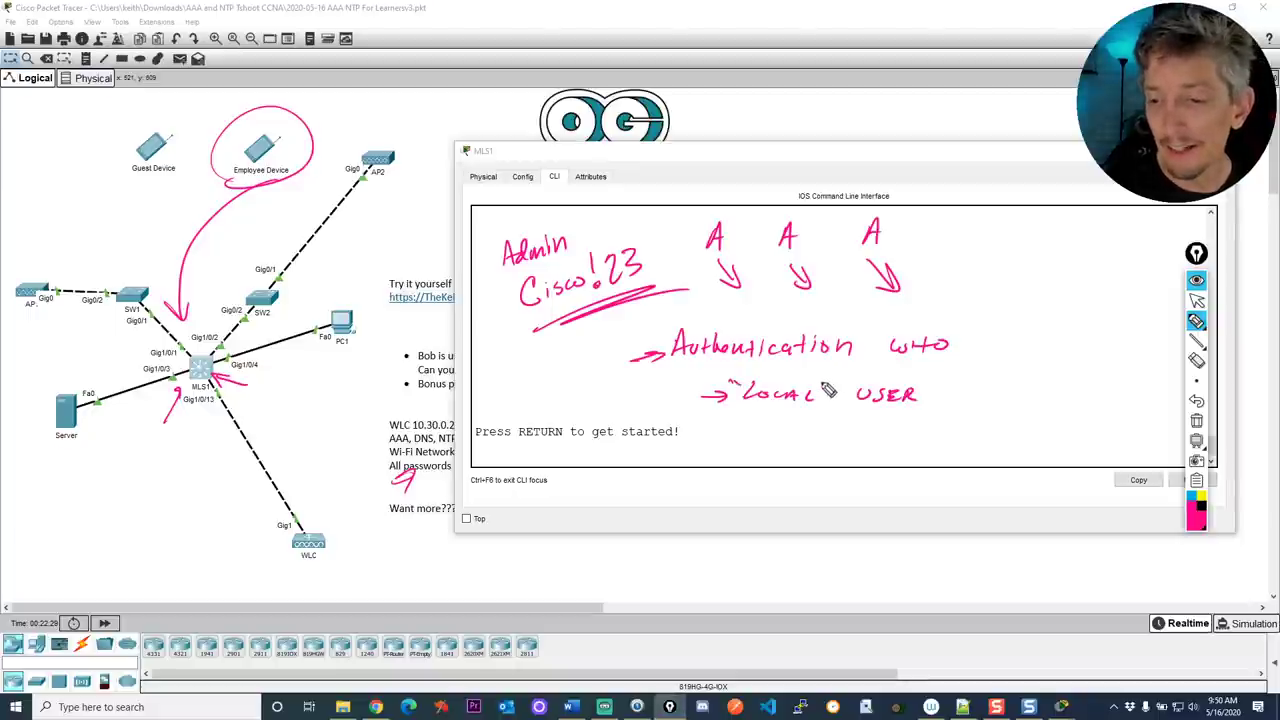
{"action": "left_click_drag", "start_coordinate": [824, 383], "coordinate": [827, 392]}
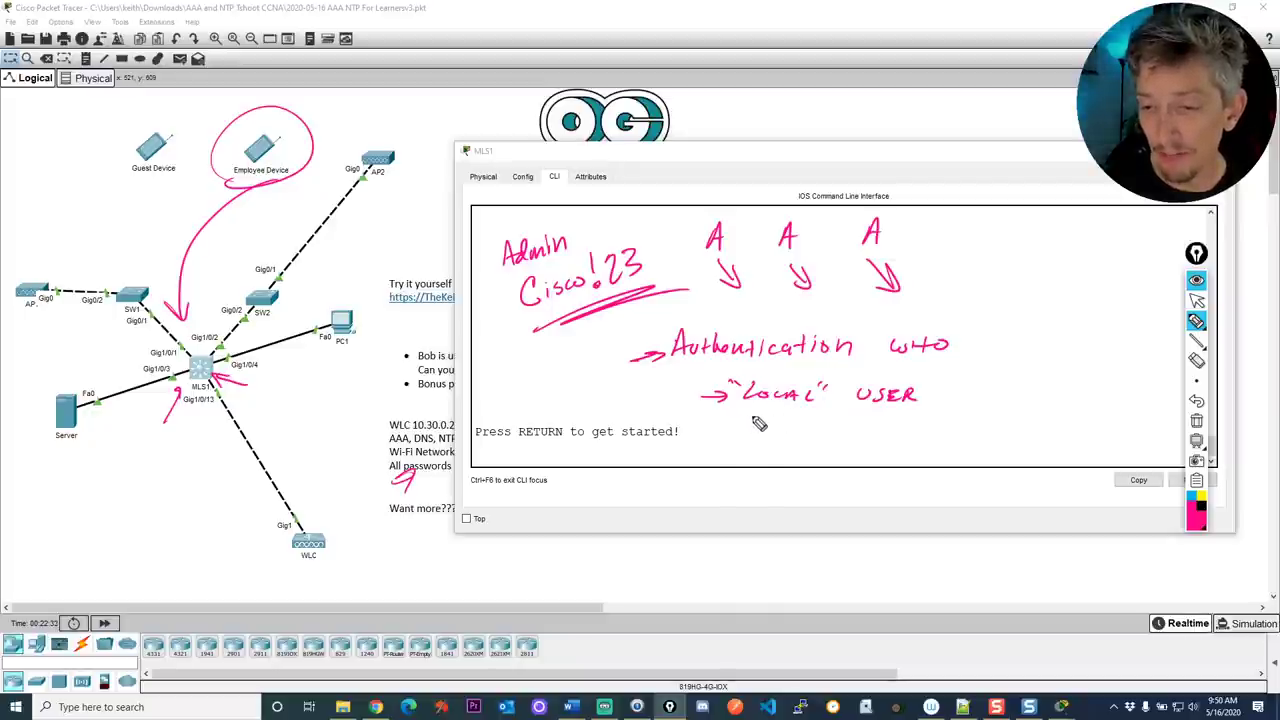
Write '→ SERVER' as a second source and draw arrows both ways between MLS1 and the Server
{"action": "left_click_drag", "start_coordinate": [757, 424], "coordinate": [840, 421]}
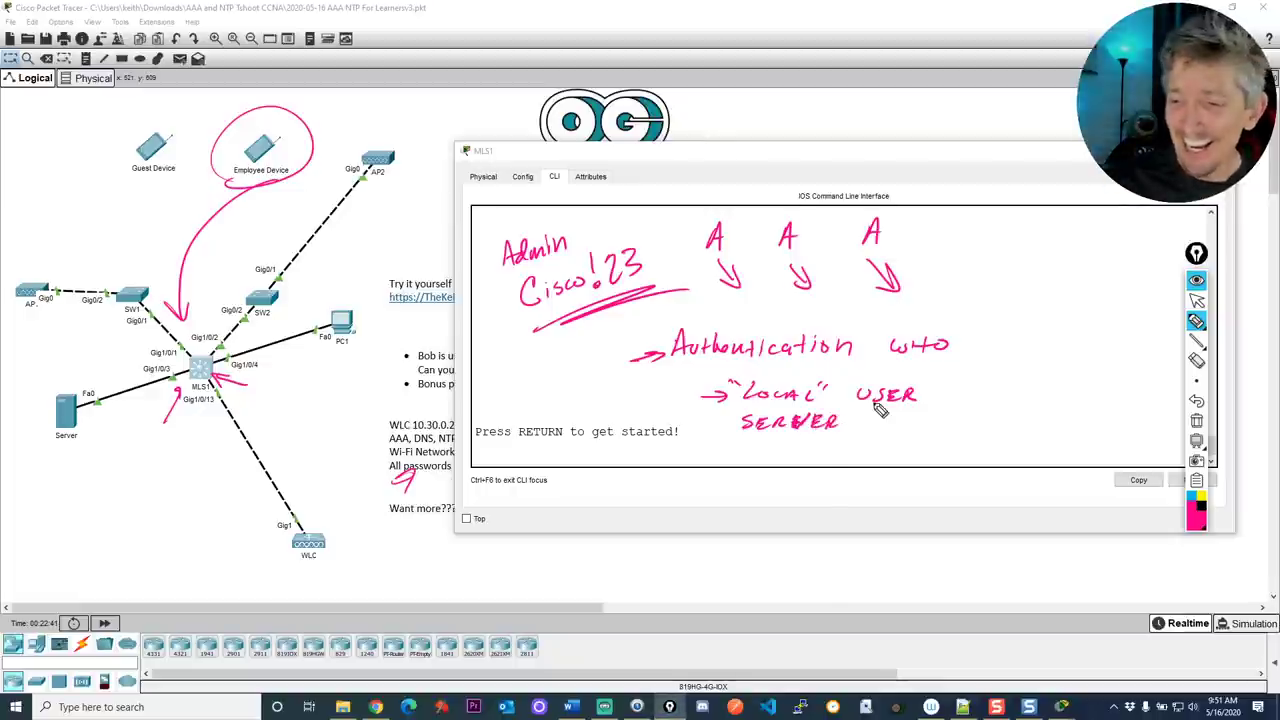
{"action": "left_click_drag", "start_coordinate": [712, 424], "coordinate": [730, 424]}
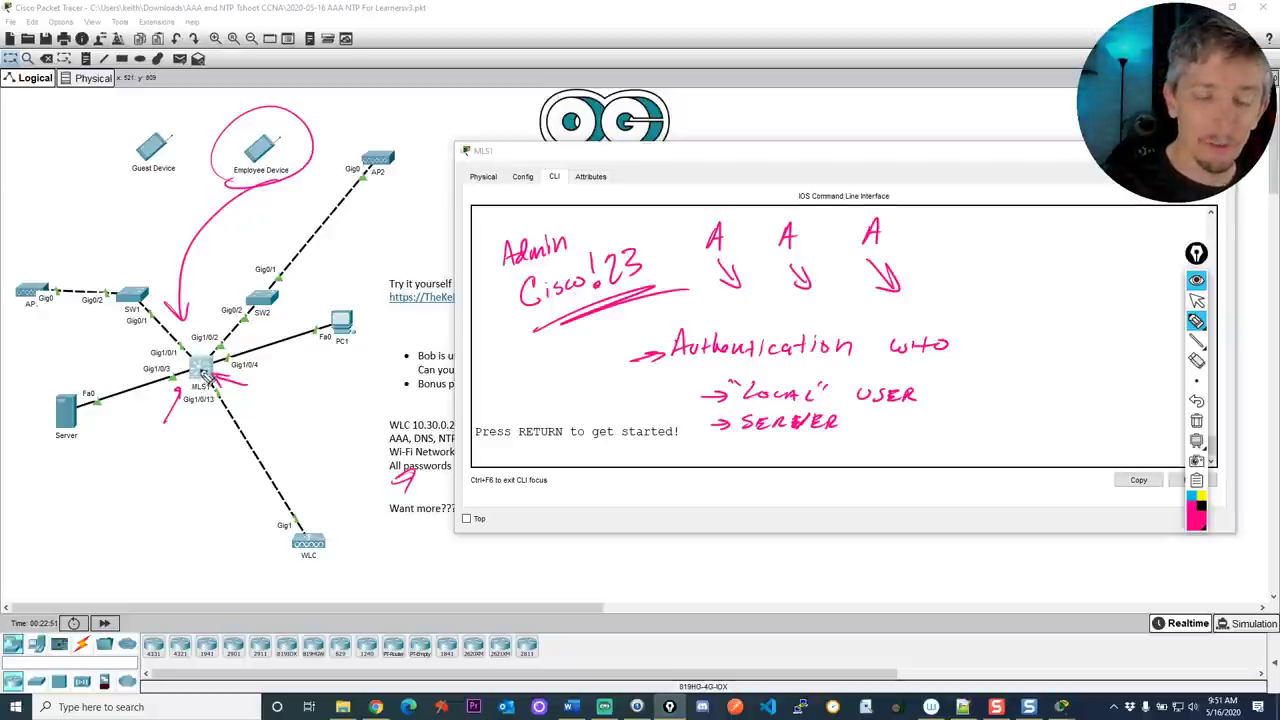
{"action": "mouse_move", "coordinate": [198, 362]}
{"action": "left_mouse_down"}
{"action": "mouse_move", "coordinate": [149, 359]}
{"action": "mouse_move", "coordinate": [80, 380]}
{"action": "left_mouse_up"}
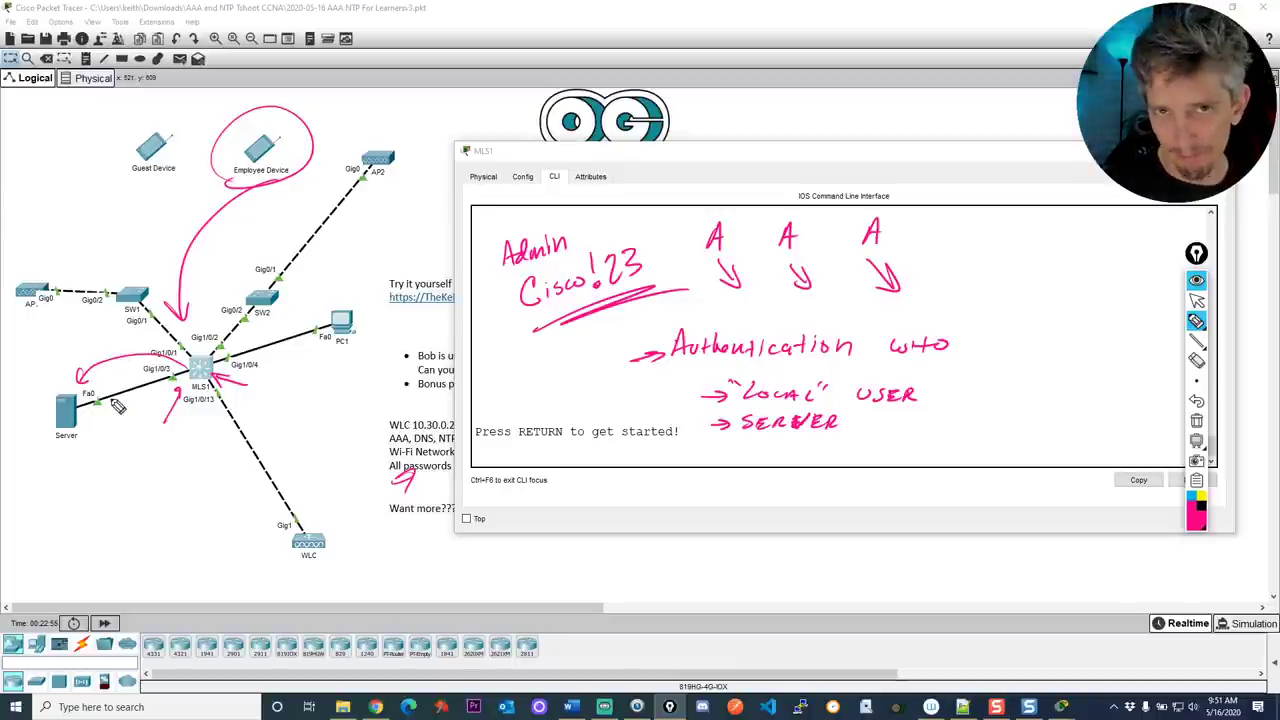
{"action": "left_click_drag", "start_coordinate": [95, 392], "coordinate": [172, 368]}
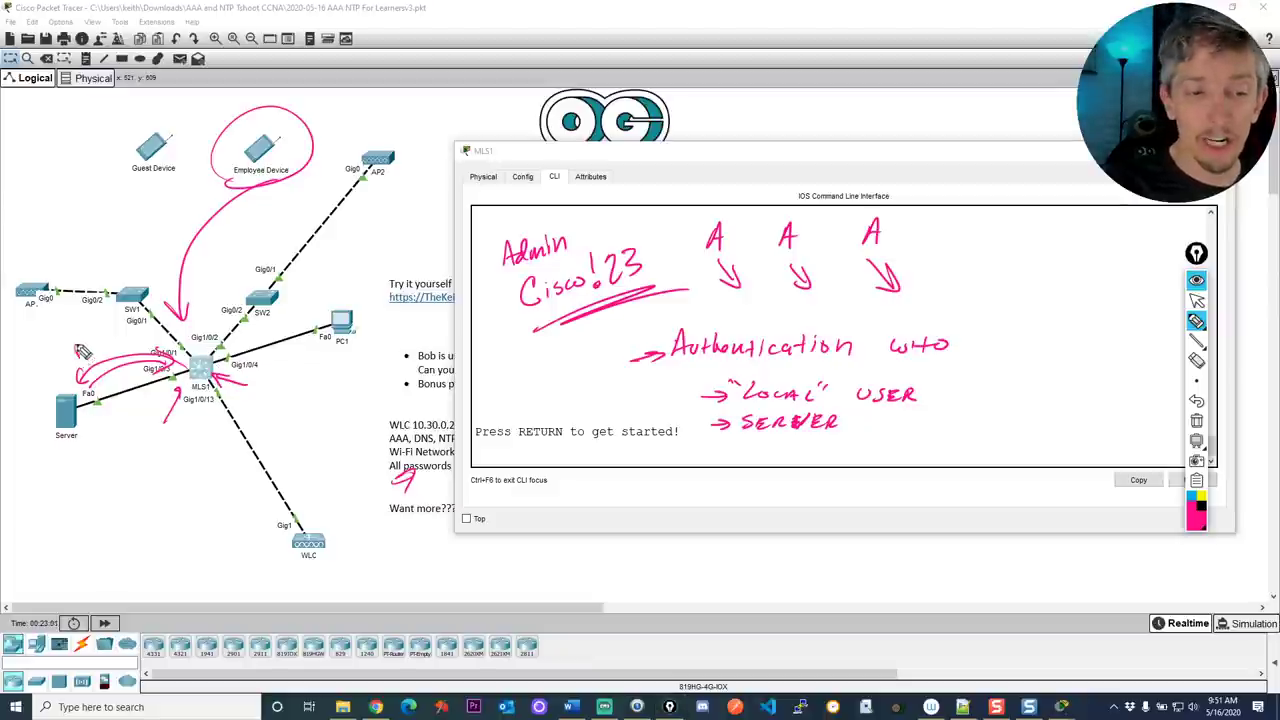
Label the Server–MLS1 link RADIUS and TACACS, and write AAA above SERVER
{"action": "left_click_drag", "start_coordinate": [86, 352], "coordinate": [131, 339]}
{"action": "mouse_move", "coordinate": [124, 402]}
{"action": "left_mouse_down"}
{"action": "mouse_move", "coordinate": [103, 432]}
{"action": "mouse_move", "coordinate": [136, 427]}
{"action": "mouse_move", "coordinate": [142, 391]}
{"action": "mouse_move", "coordinate": [141, 423]}
{"action": "mouse_move", "coordinate": [182, 410]}
{"action": "left_mouse_up"}
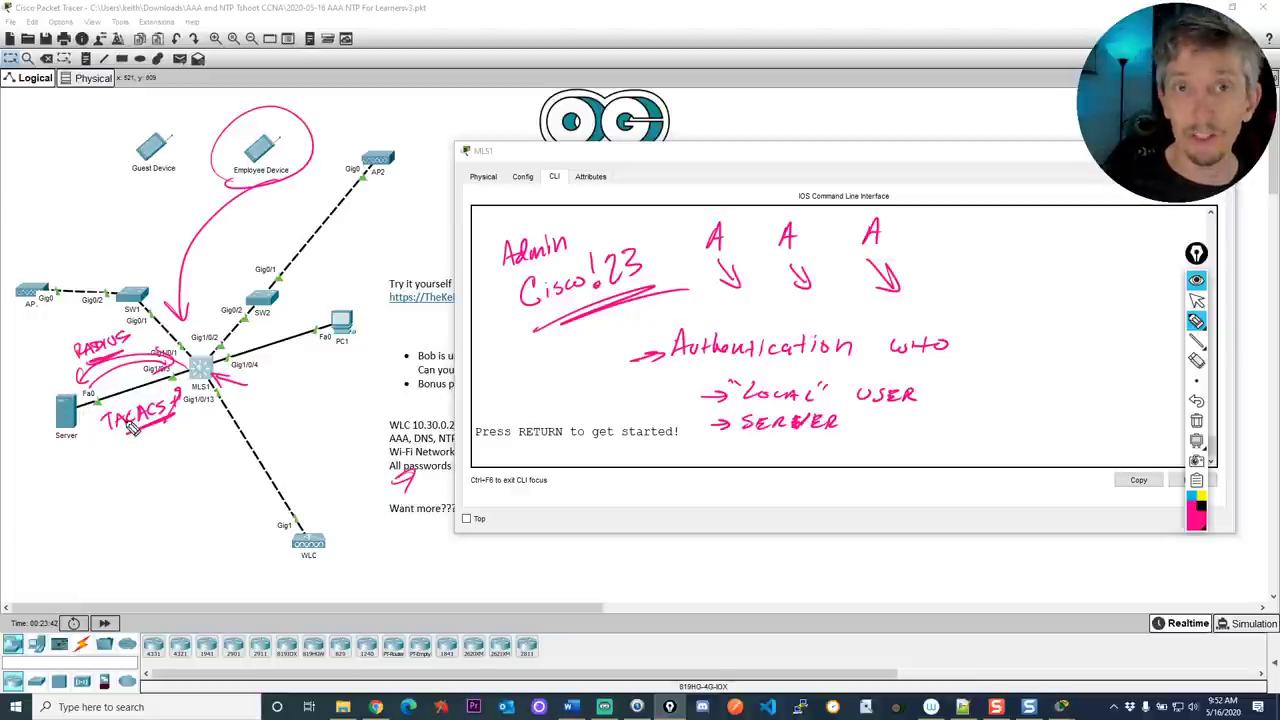
{"action": "left_click_drag", "start_coordinate": [56, 470], "coordinate": [58, 455]}
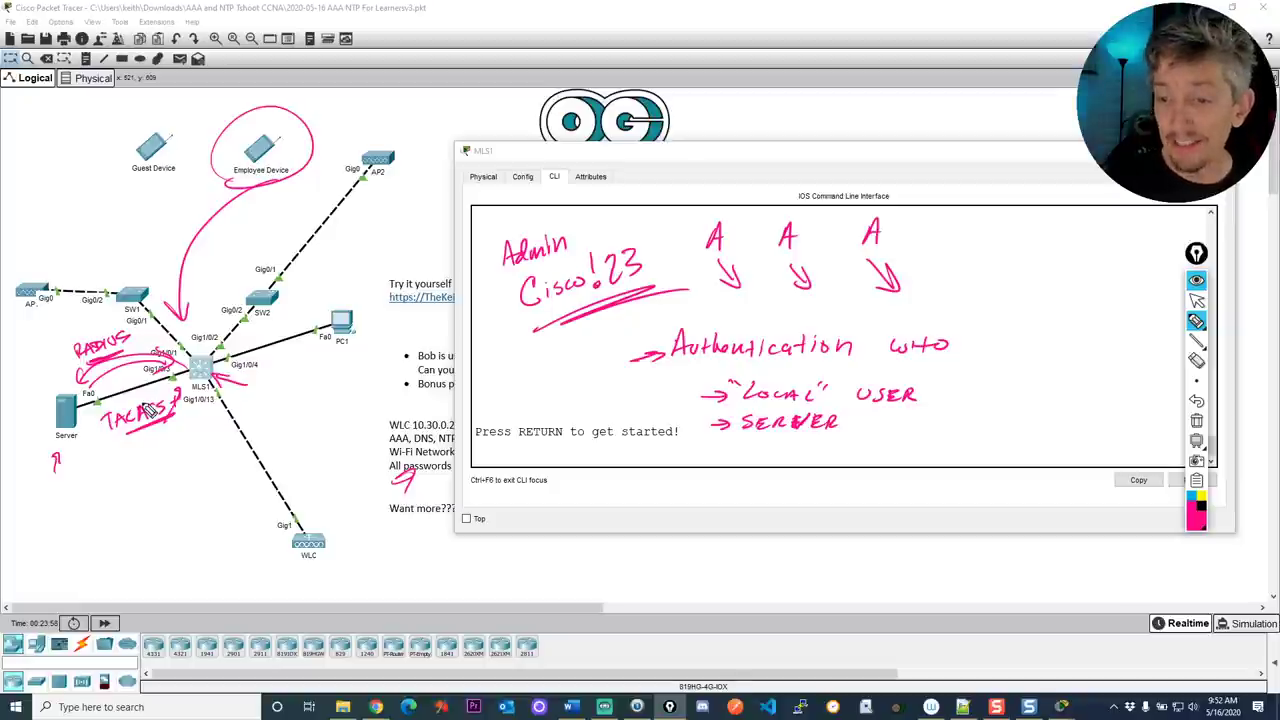
{"action": "left_click_drag", "start_coordinate": [846, 424], "coordinate": [857, 423]}
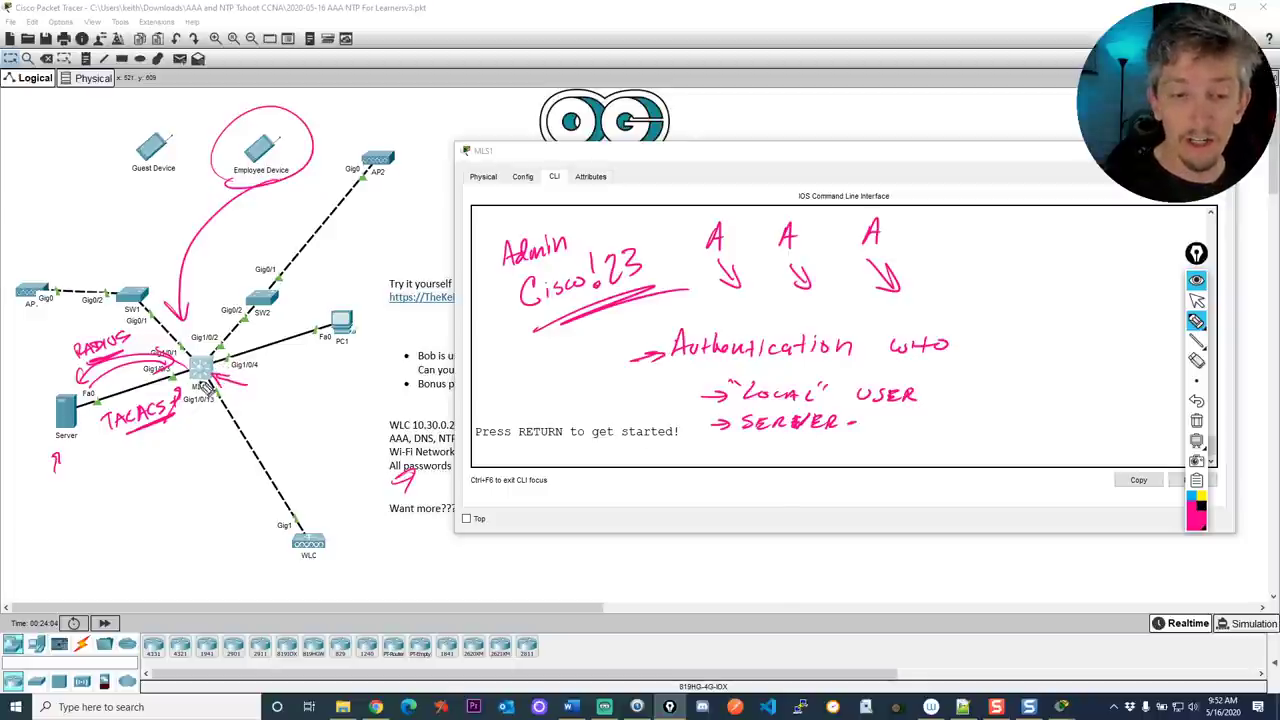
{"action": "left_click_drag", "start_coordinate": [760, 410], "coordinate": [798, 403]}
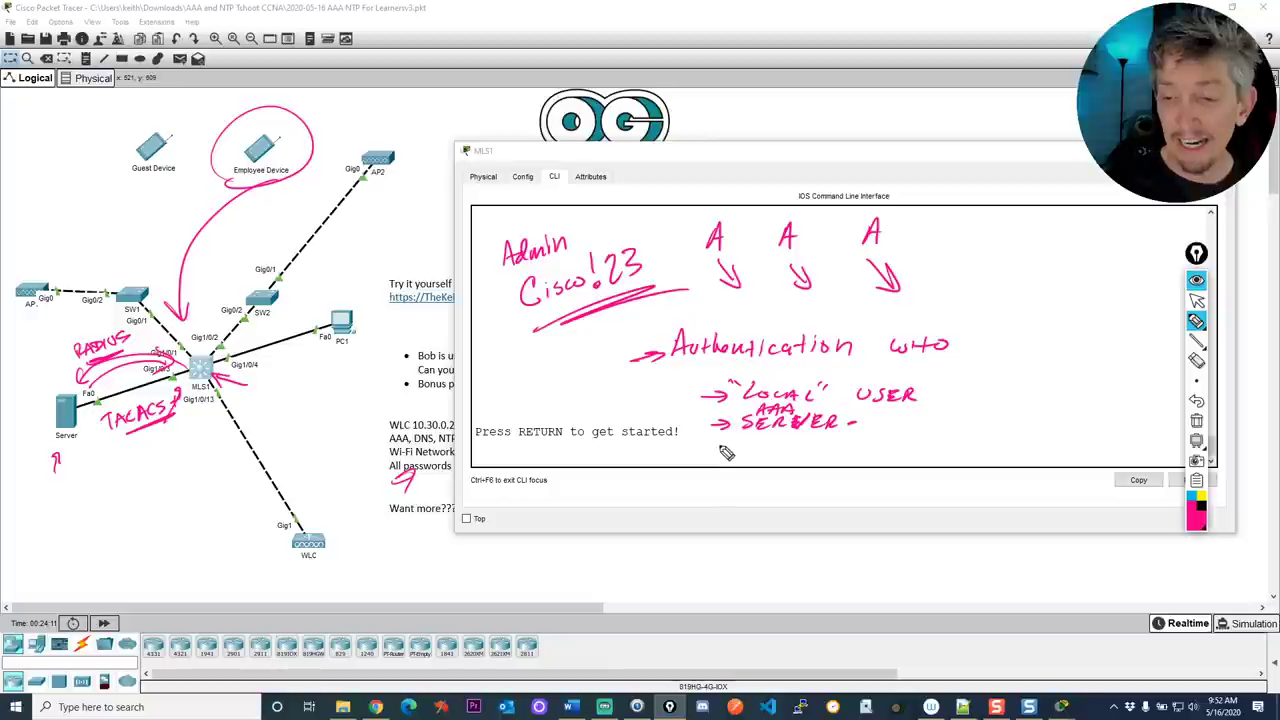
Add ENABLE and '- NONE -' options with arrows, circle ISE, and circle 'NO LOGIN Req'
{"action": "left_click_drag", "start_coordinate": [703, 450], "coordinate": [827, 456]}
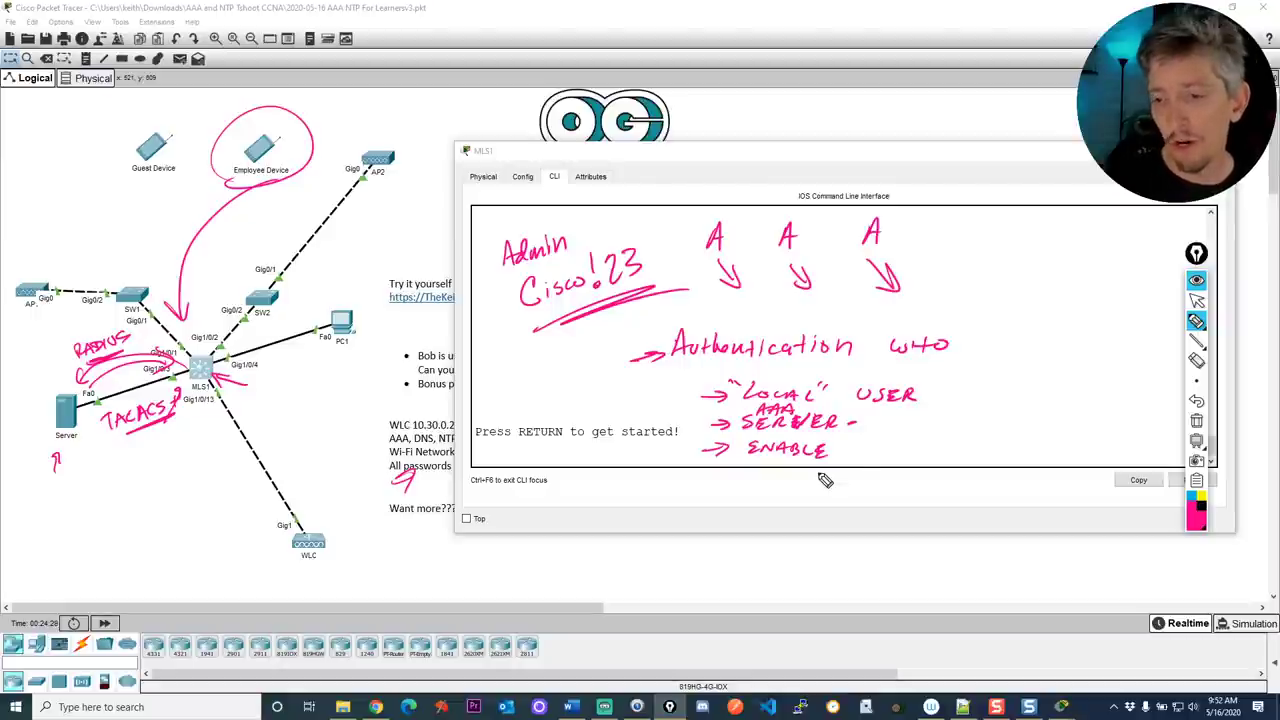
{"action": "left_click_drag", "start_coordinate": [872, 450], "coordinate": [855, 454]}
{"action": "left_click_drag", "start_coordinate": [962, 392], "coordinate": [881, 425]}
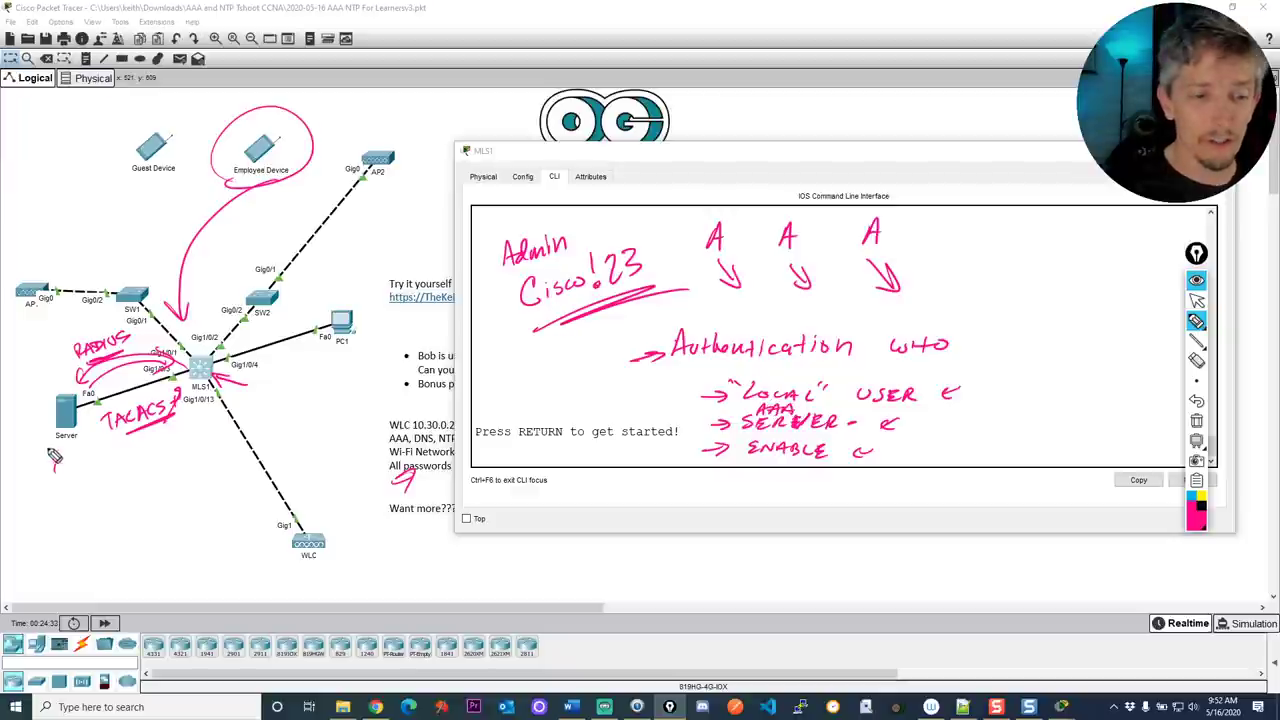
{"action": "mouse_move", "coordinate": [54, 455]}
{"action": "left_mouse_down"}
{"action": "mouse_move", "coordinate": [72, 450]}
{"action": "mouse_move", "coordinate": [45, 478]}
{"action": "mouse_move", "coordinate": [93, 468]}
{"action": "left_mouse_up"}
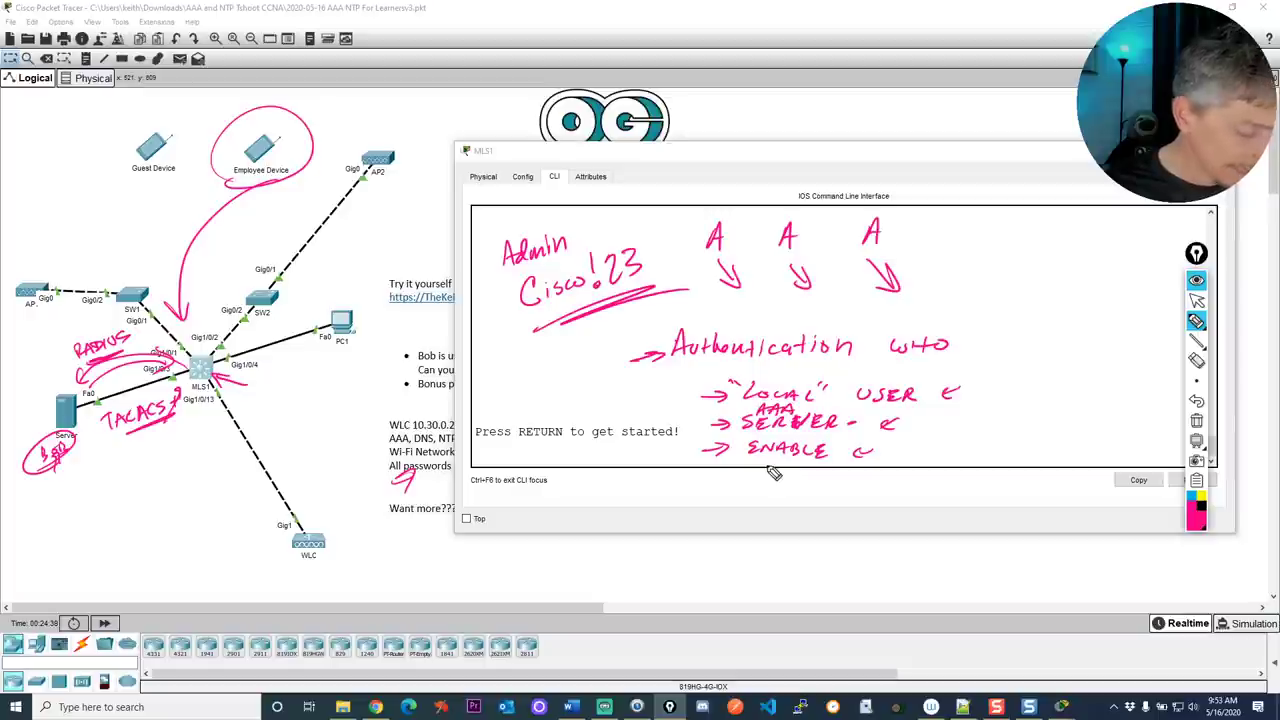
{"action": "mouse_move", "coordinate": [714, 502]}
{"action": "left_mouse_down"}
{"action": "mouse_move", "coordinate": [731, 487]}
{"action": "mouse_move", "coordinate": [782, 498]}
{"action": "left_mouse_up"}
{"action": "left_click_drag", "start_coordinate": [680, 491], "coordinate": [694, 491]}
{"action": "left_click_drag", "start_coordinate": [786, 493], "coordinate": [982, 490]}
{"action": "left_click_drag", "start_coordinate": [918, 521], "coordinate": [958, 528]}
{"action": "mouse_move", "coordinate": [1010, 478]}
{"action": "left_mouse_down"}
{"action": "mouse_move", "coordinate": [851, 523]}
{"action": "mouse_move", "coordinate": [990, 530]}
{"action": "left_mouse_up"}
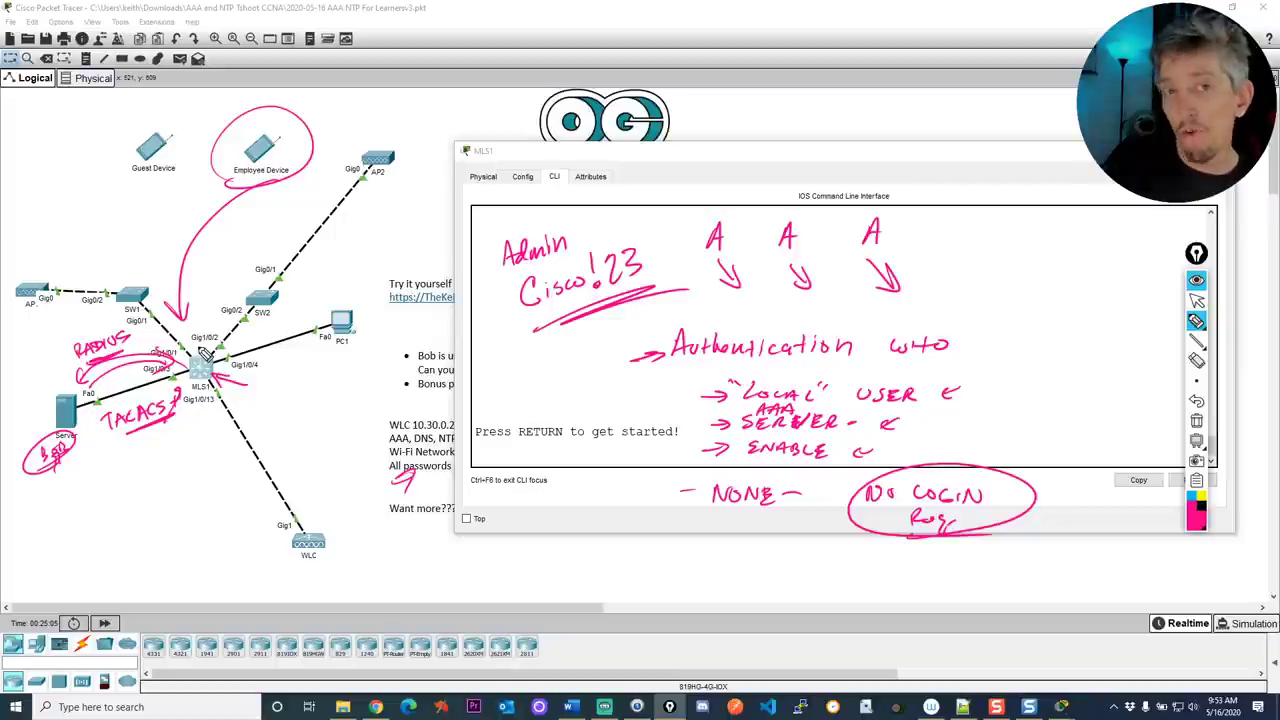
Circle the first A of AAA, number the second A as 2, and add an arrow by the third
{"action": "left_click_drag", "start_coordinate": [686, 229], "coordinate": [674, 262]}
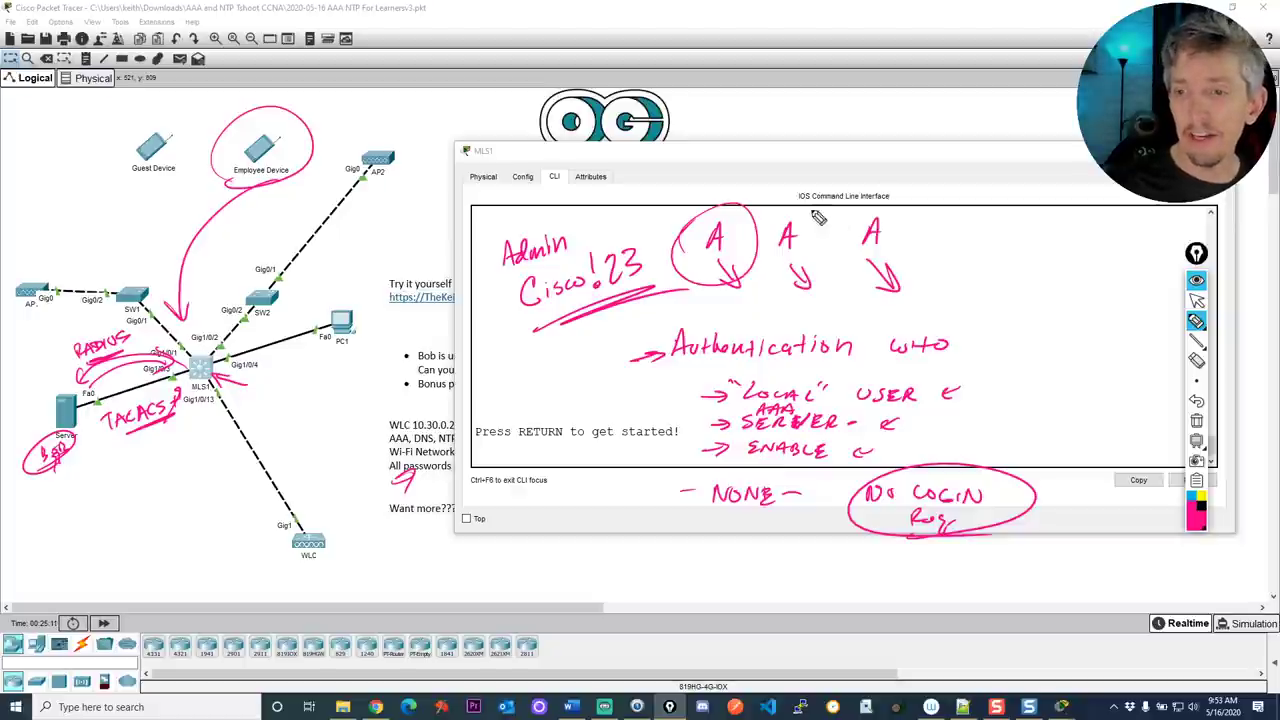
{"action": "left_click_drag", "start_coordinate": [810, 214], "coordinate": [818, 228]}
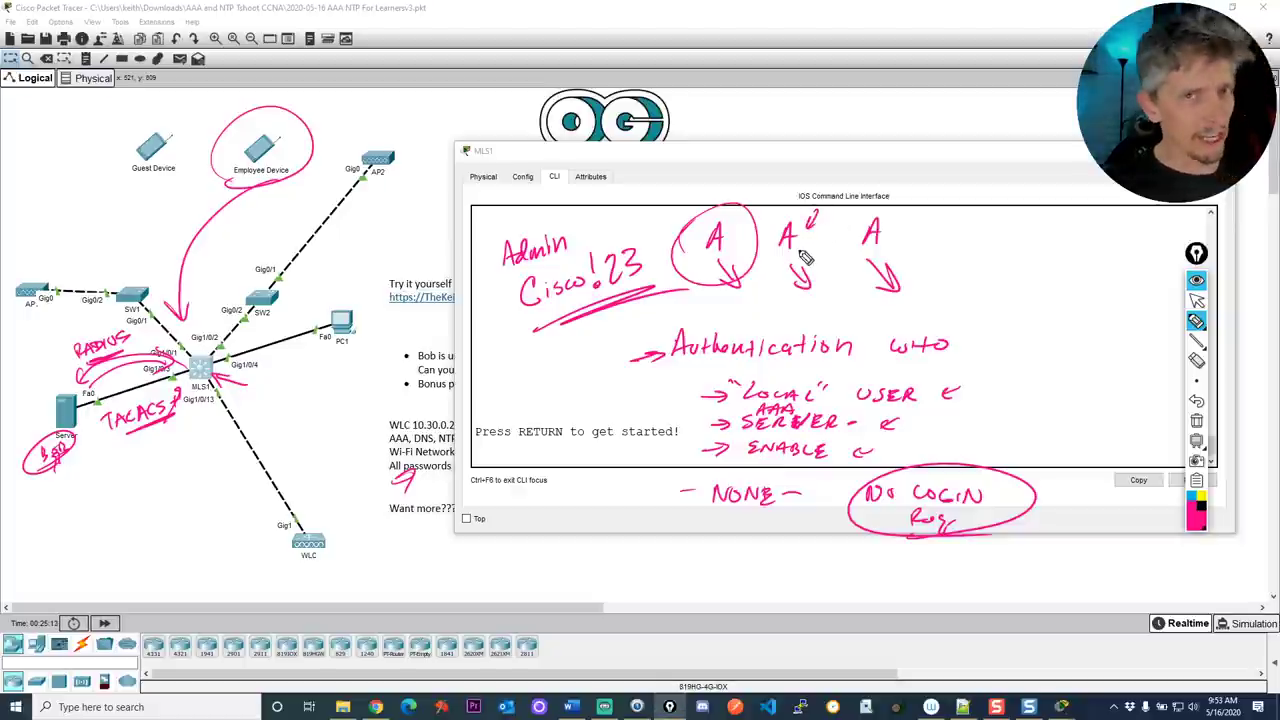
{"action": "left_click_drag", "start_coordinate": [912, 220], "coordinate": [894, 242]}
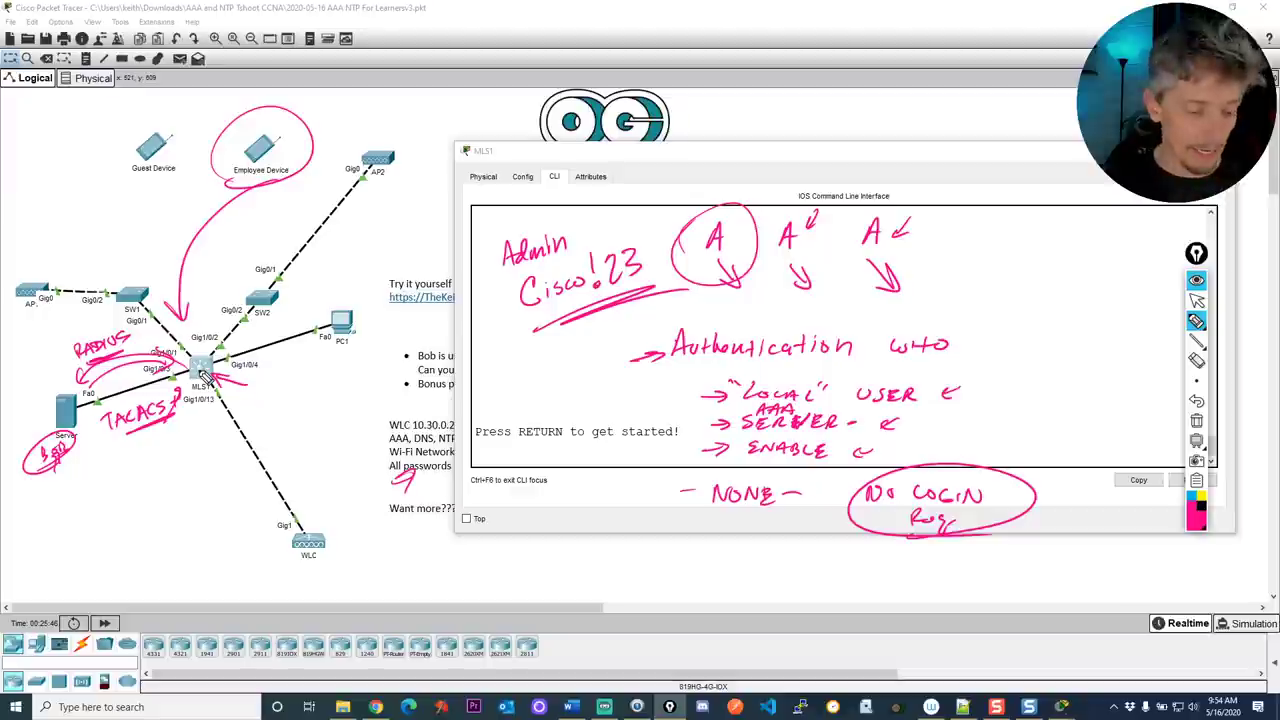
Clear the annotations and log in to MLS1's console as admin with its password
{"action": "key", "text": "ctrl+shift+e"}
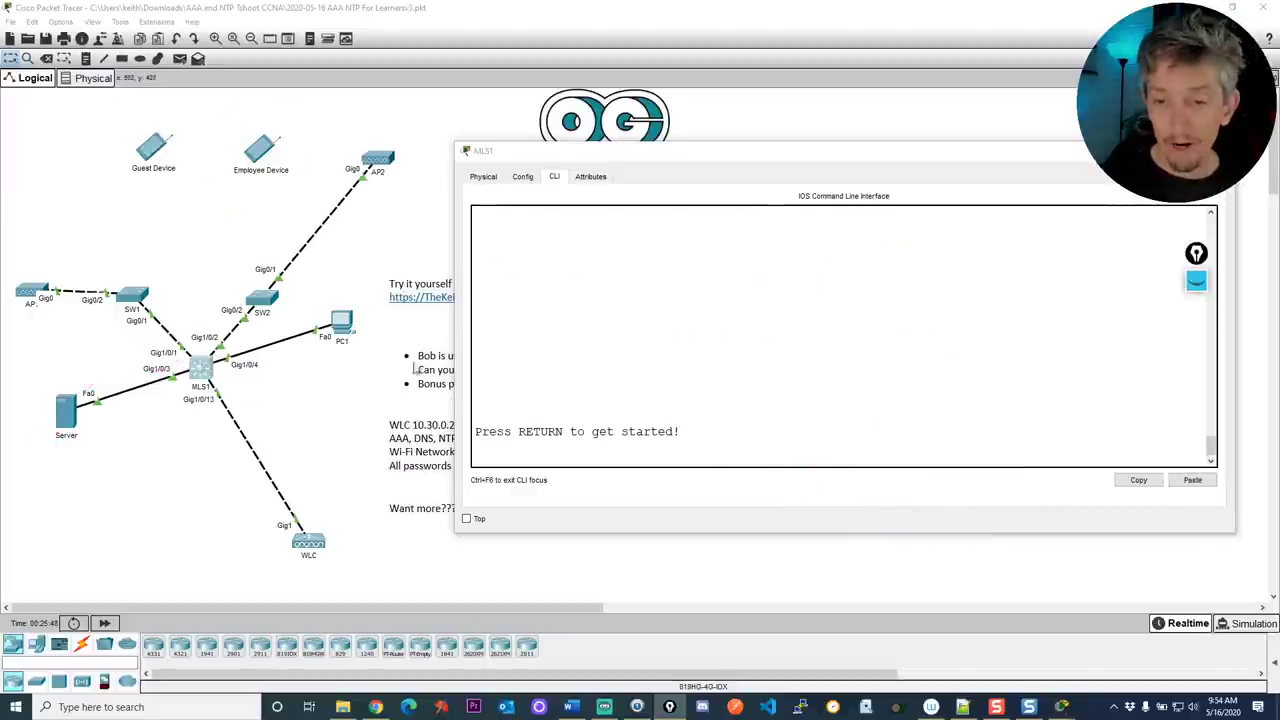
{"action": "left_click", "coordinate": [565, 341]}
{"action": "key", "text": "Return"}
{"action": "key", "text": "Return"}
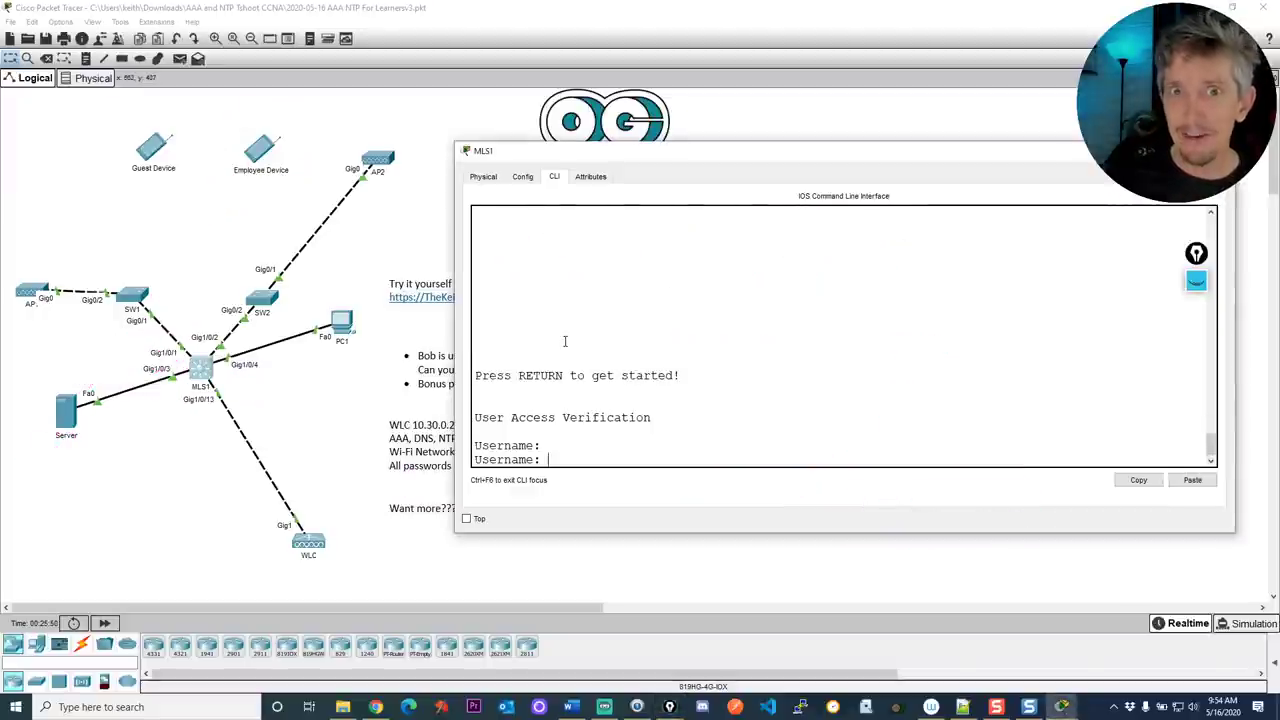
{"action": "type", "text": "admin"}
{"action": "key", "text": "Return"}
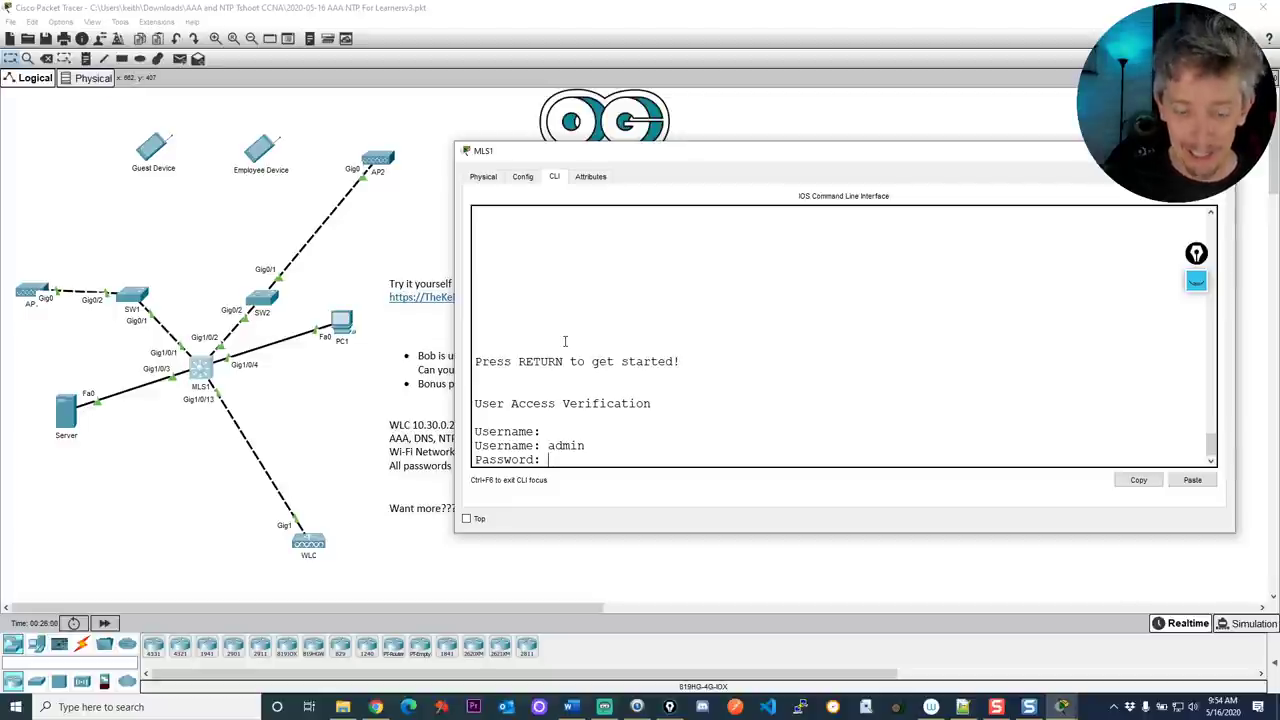
{"action": "key", "text": "Return"}
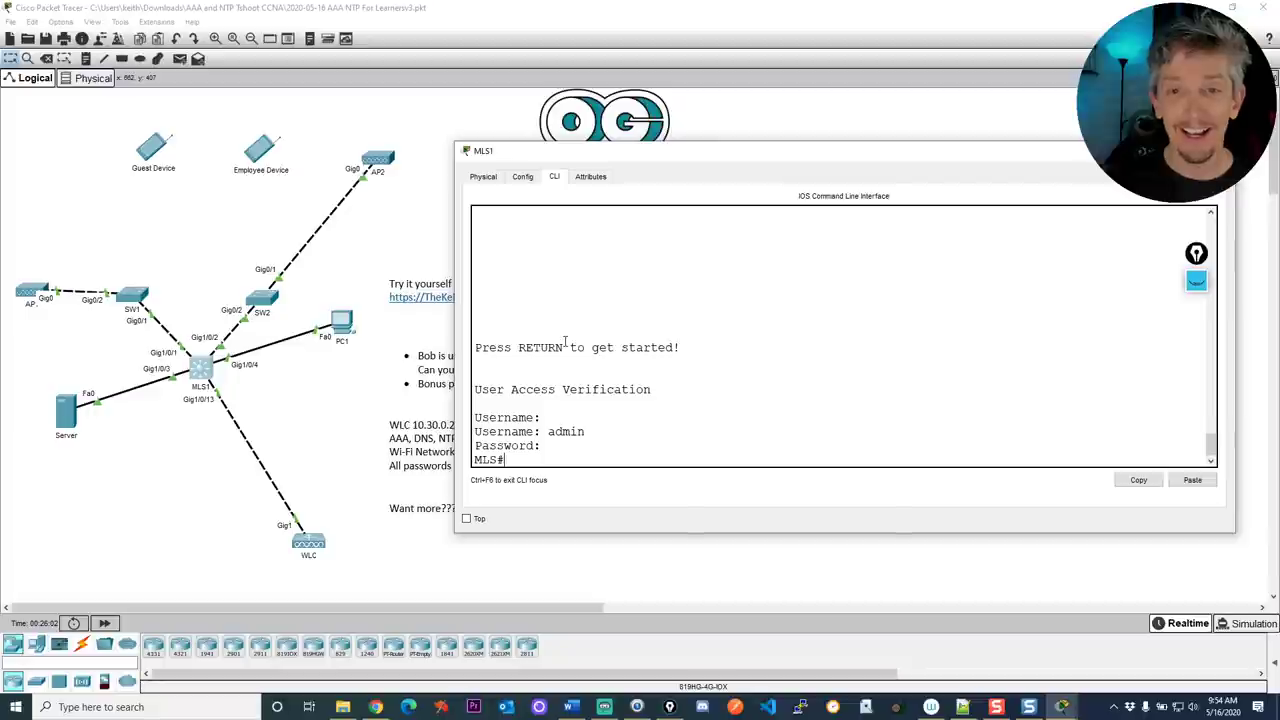
Run show users and highlight the admin session on console line 0
{"action": "key", "text": "Return"}
{"action": "key", "text": "Return"}
{"action": "key", "text": "Return"}
{"action": "key", "text": "Return"}
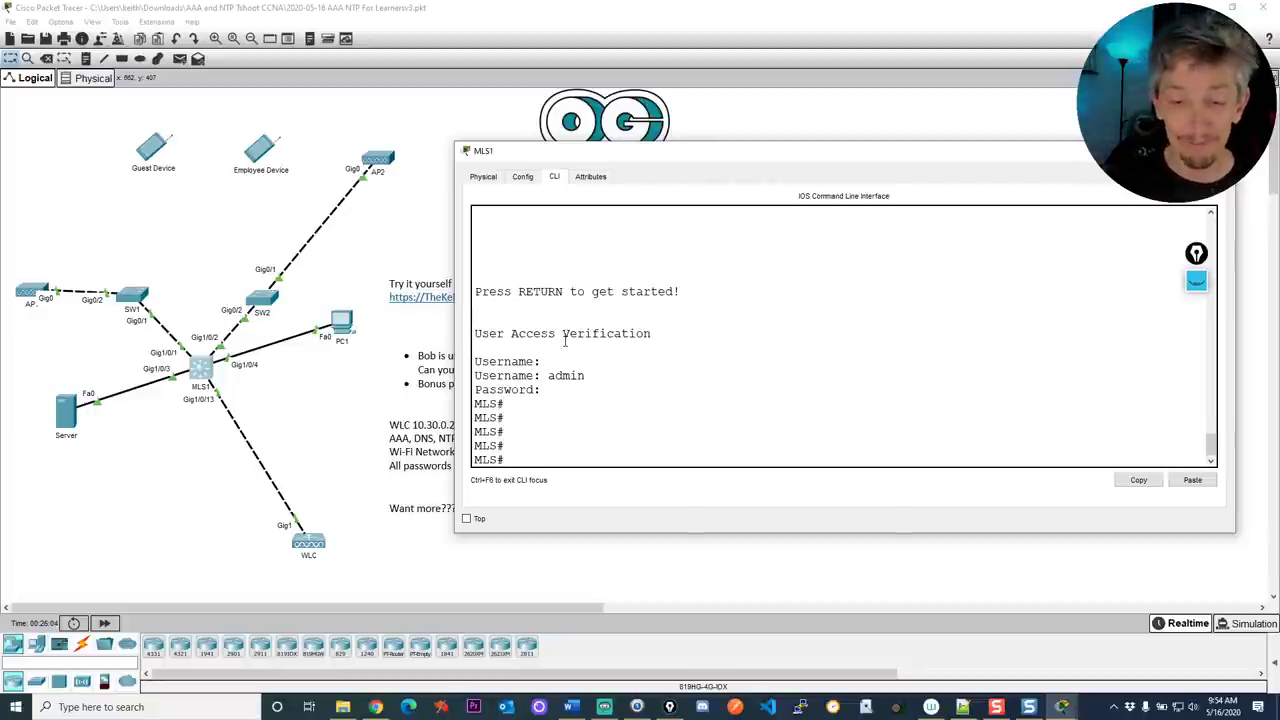
{"action": "type", "text": "show users"}
{"action": "key", "text": "Return"}
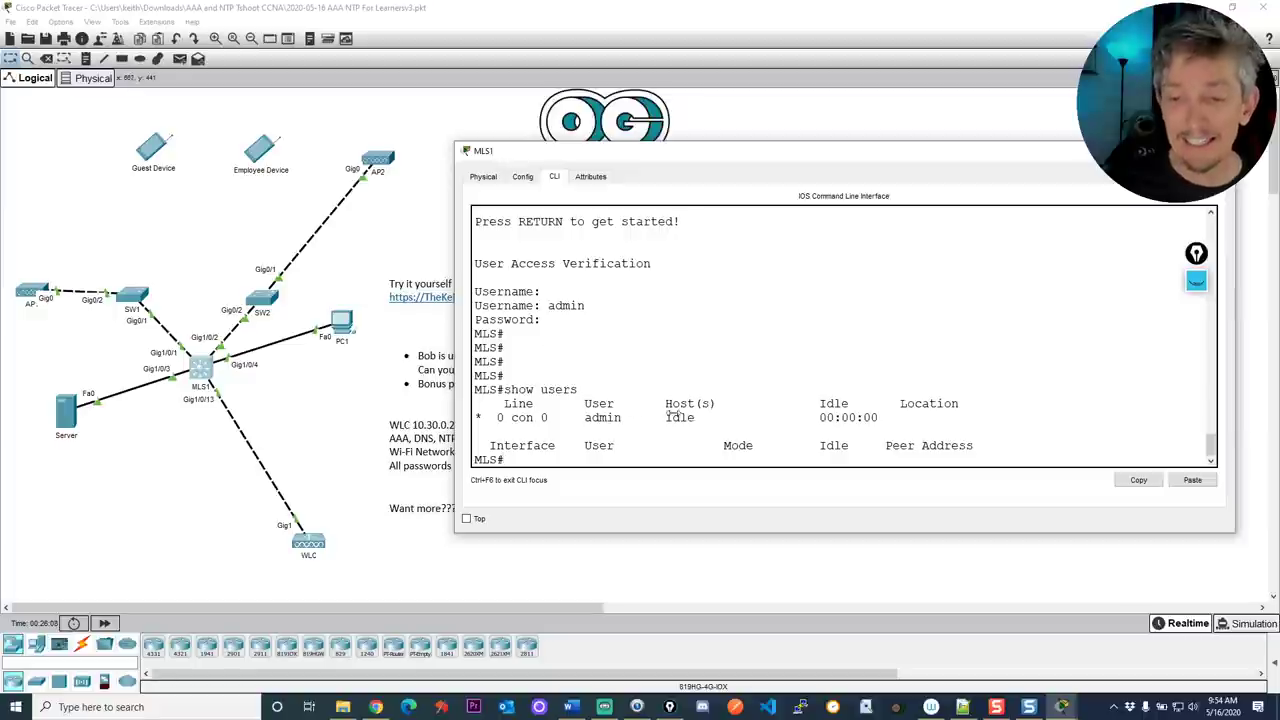
{"action": "double_click", "coordinate": [603, 418]}
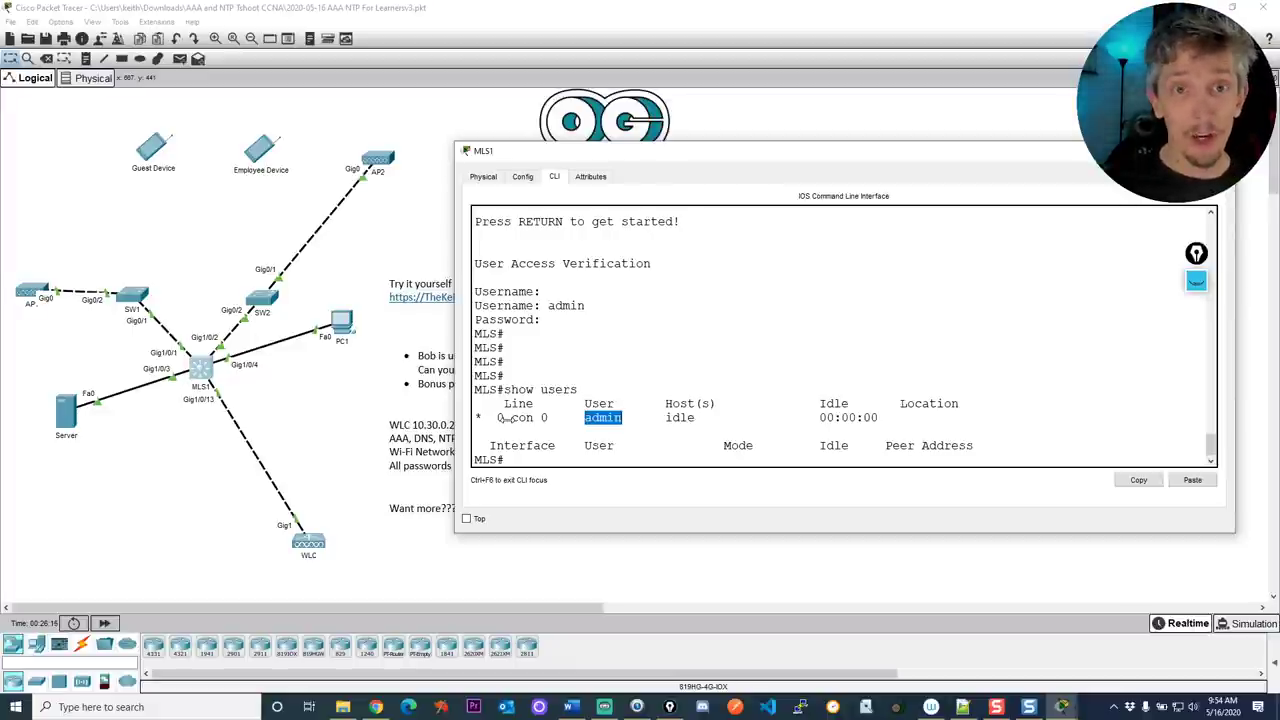
Run show running-config on MLS1 and page through the output
{"action": "key", "text": "Return"}
{"action": "key", "text": "Return"}
{"action": "key", "text": "Return"}
{"action": "type", "text": "shwo"}
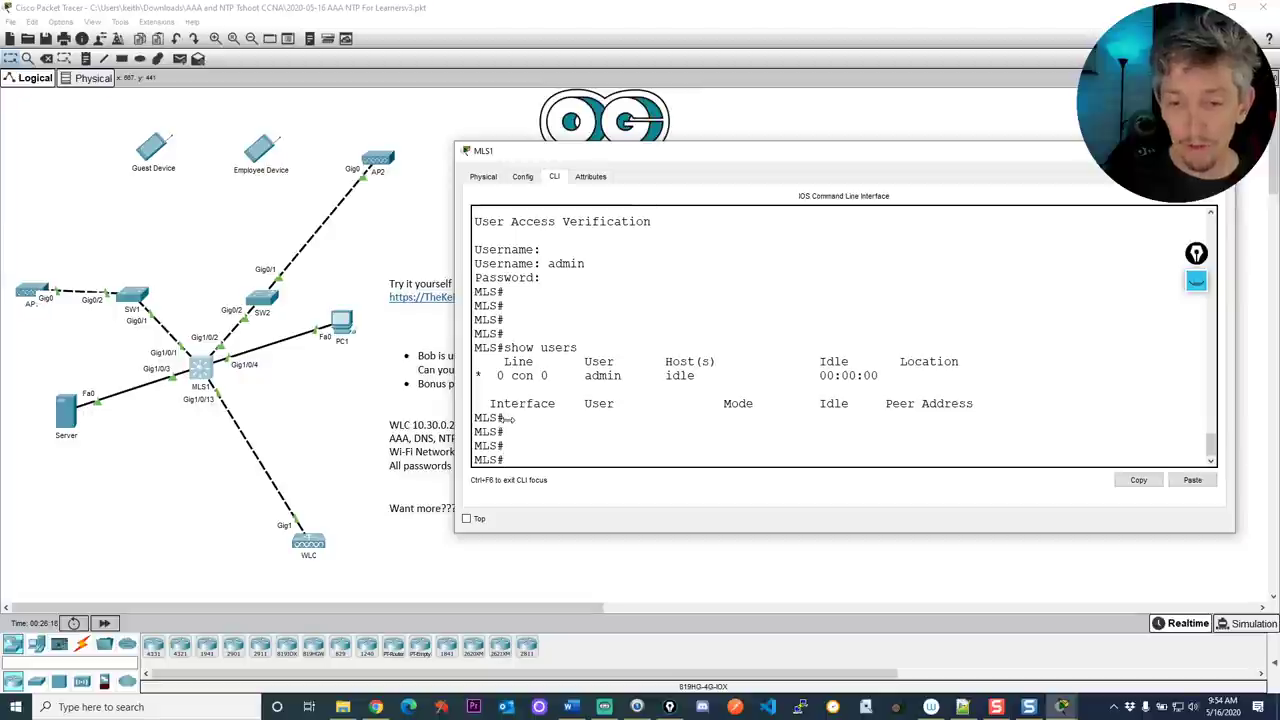
{"action": "key", "text": "BackSpace"}
{"action": "type", "text": "ow run"}
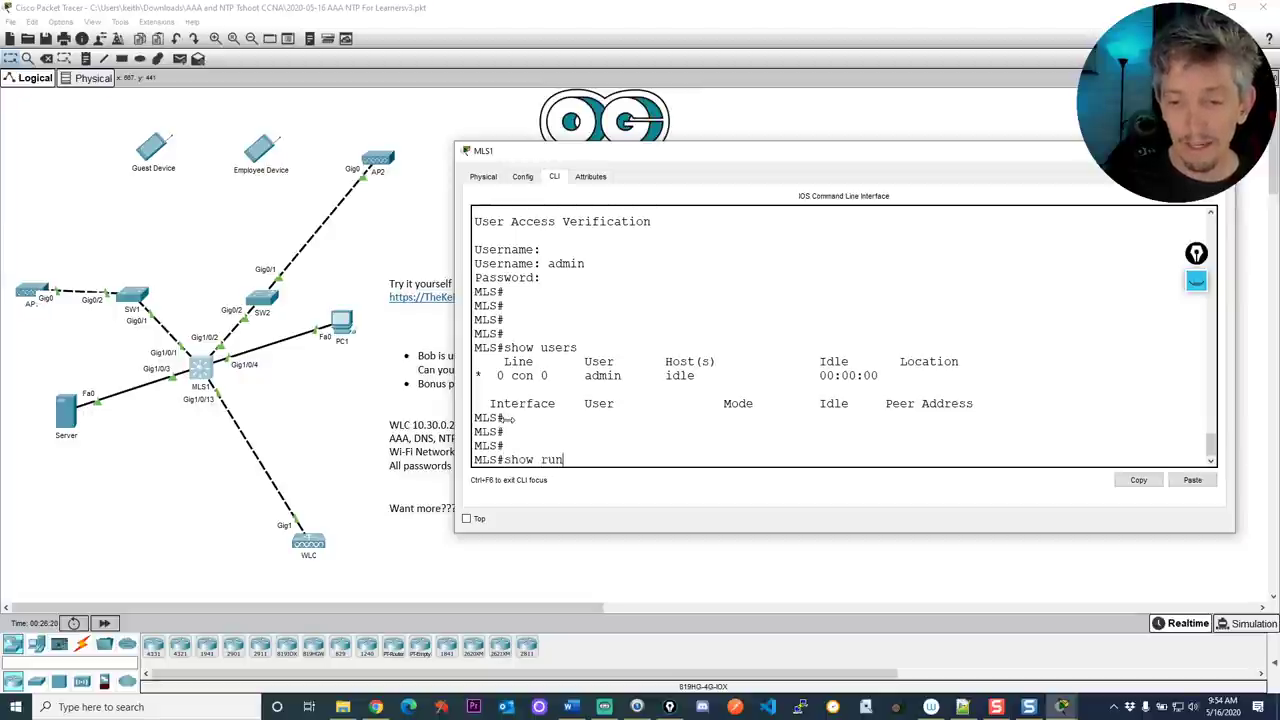
{"action": "key", "text": "Tab"}
{"action": "key", "text": "Return"}
{"action": "key", "text": "space"}
{"action": "key", "text": "space"}
{"action": "key", "text": "space"}
{"action": "key", "text": "space"}
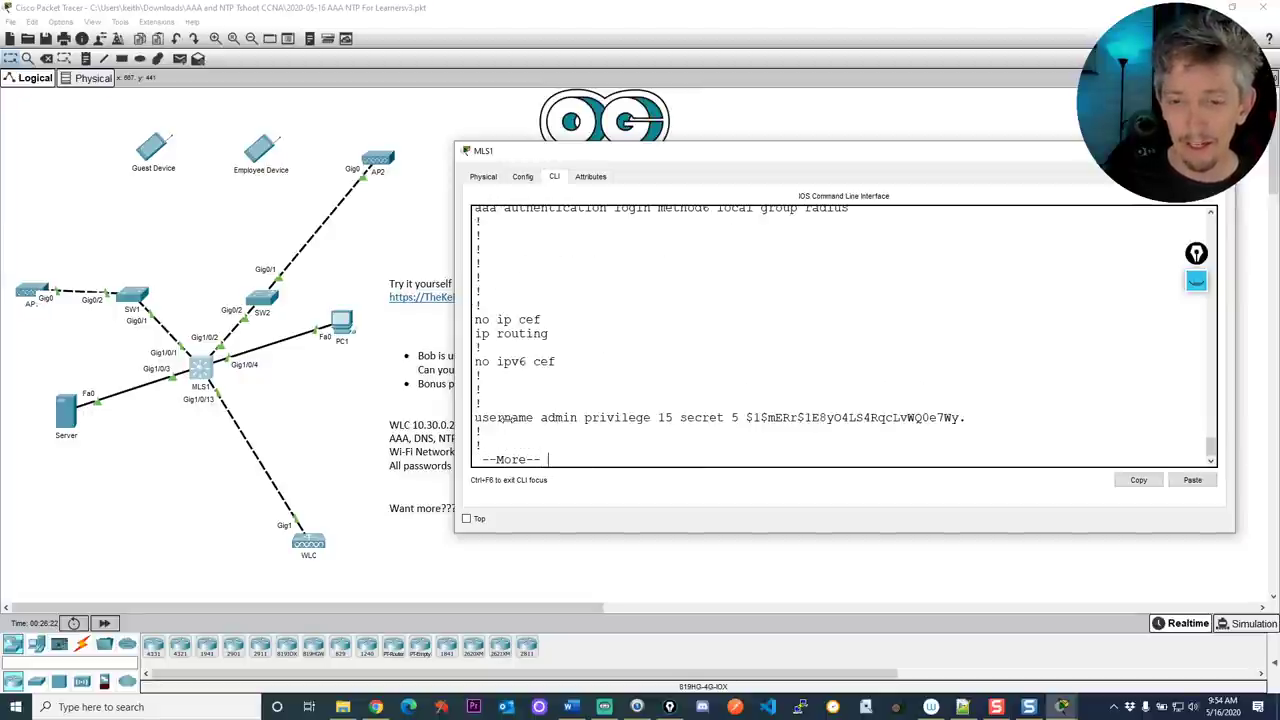
{"action": "key", "text": "q"}
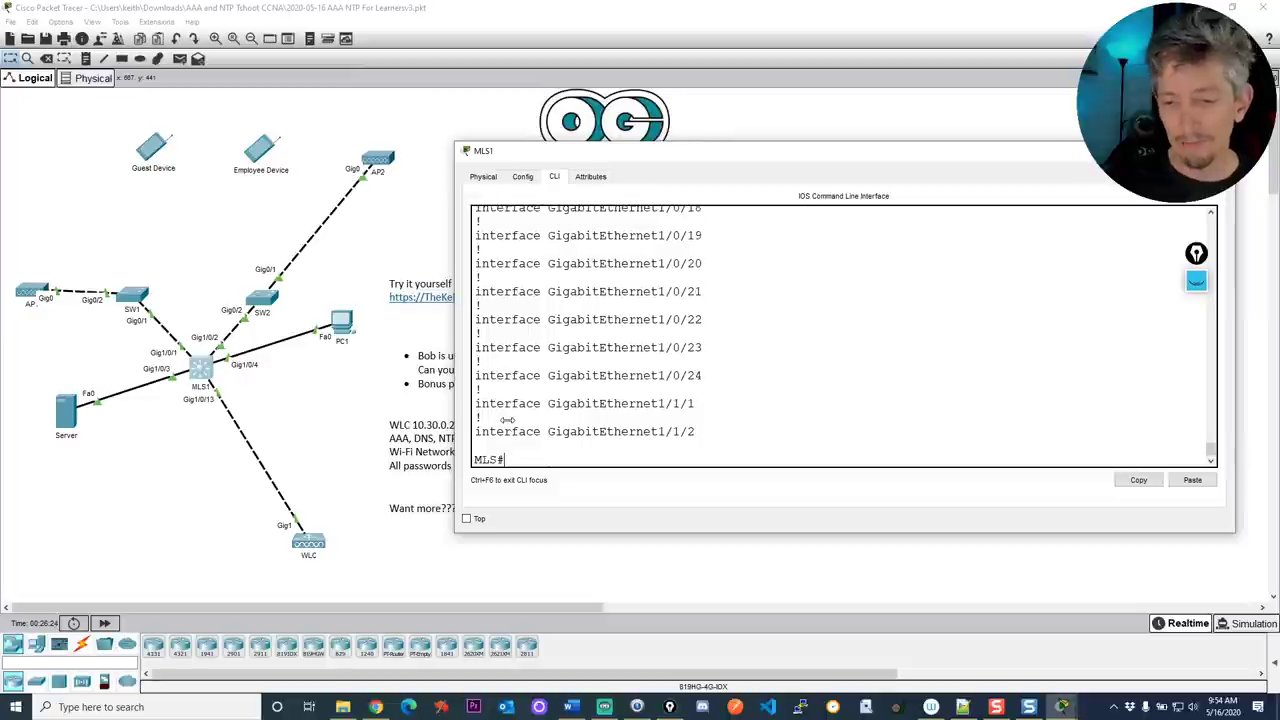
Scroll the output to the aaa new-model and method1–method6 login lines
{"action": "scroll", "coordinate": [654, 372], "scroll_direction": "up", "scroll_amount": 15}
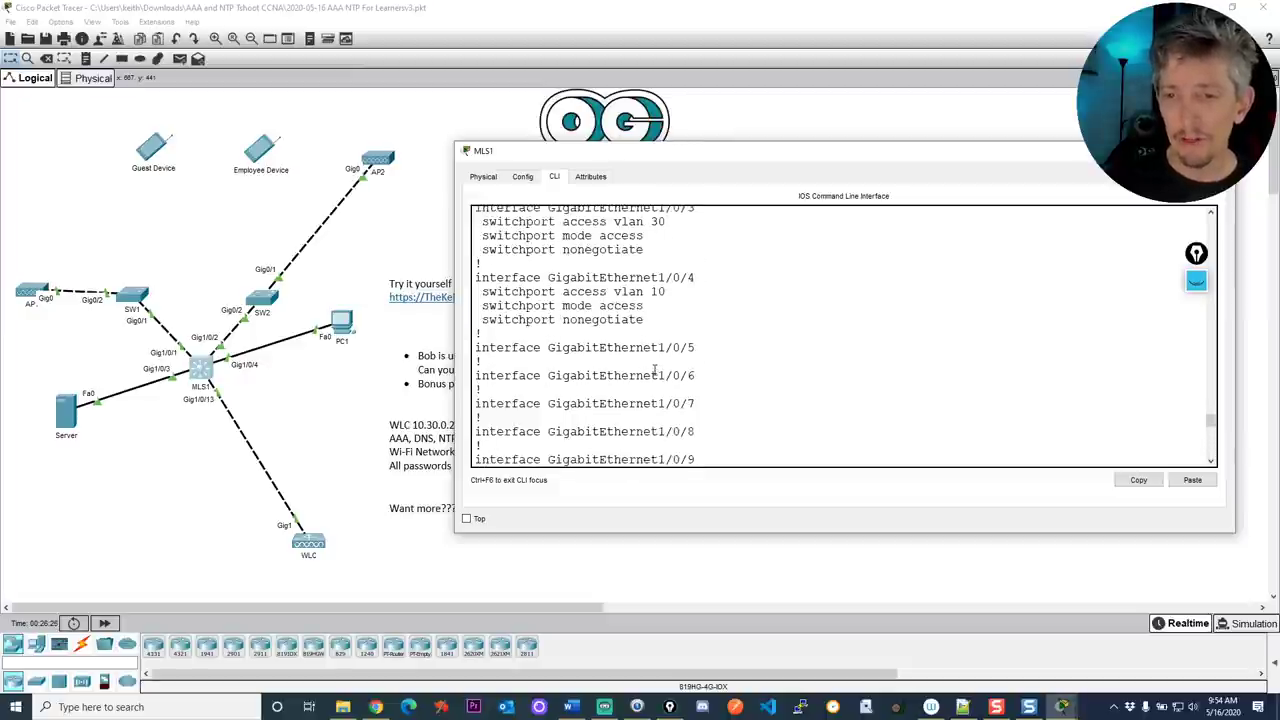
{"action": "scroll", "coordinate": [654, 370], "scroll_direction": "up", "scroll_amount": 12}
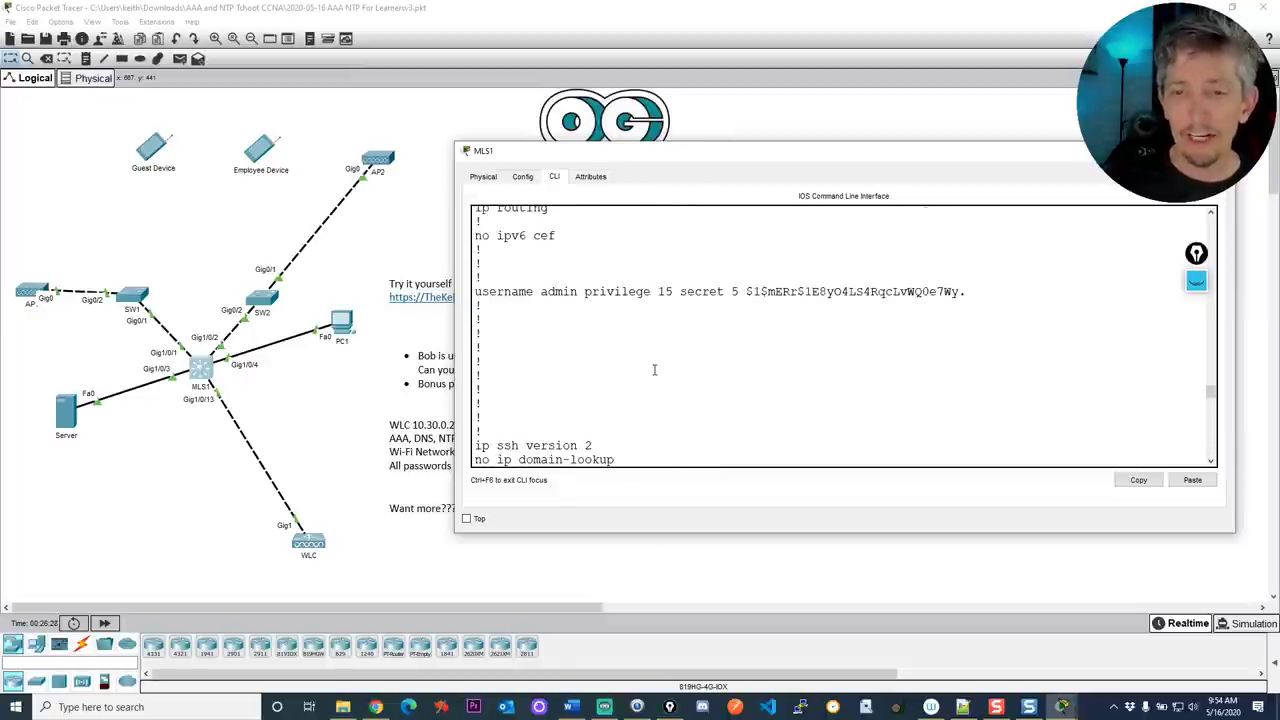
{"action": "scroll", "coordinate": [654, 370], "scroll_direction": "down", "scroll_amount": 1}
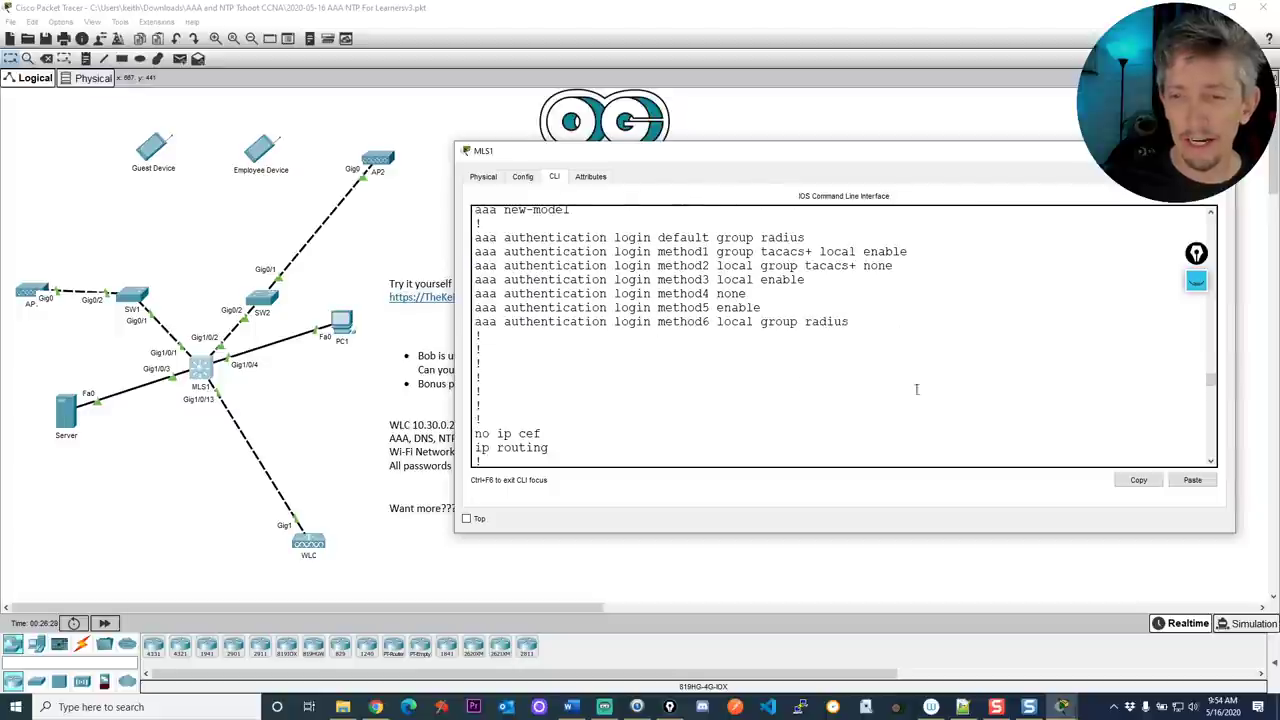
{"action": "left_click", "coordinate": [1211, 461]}
{"action": "left_click", "coordinate": [1211, 461]}
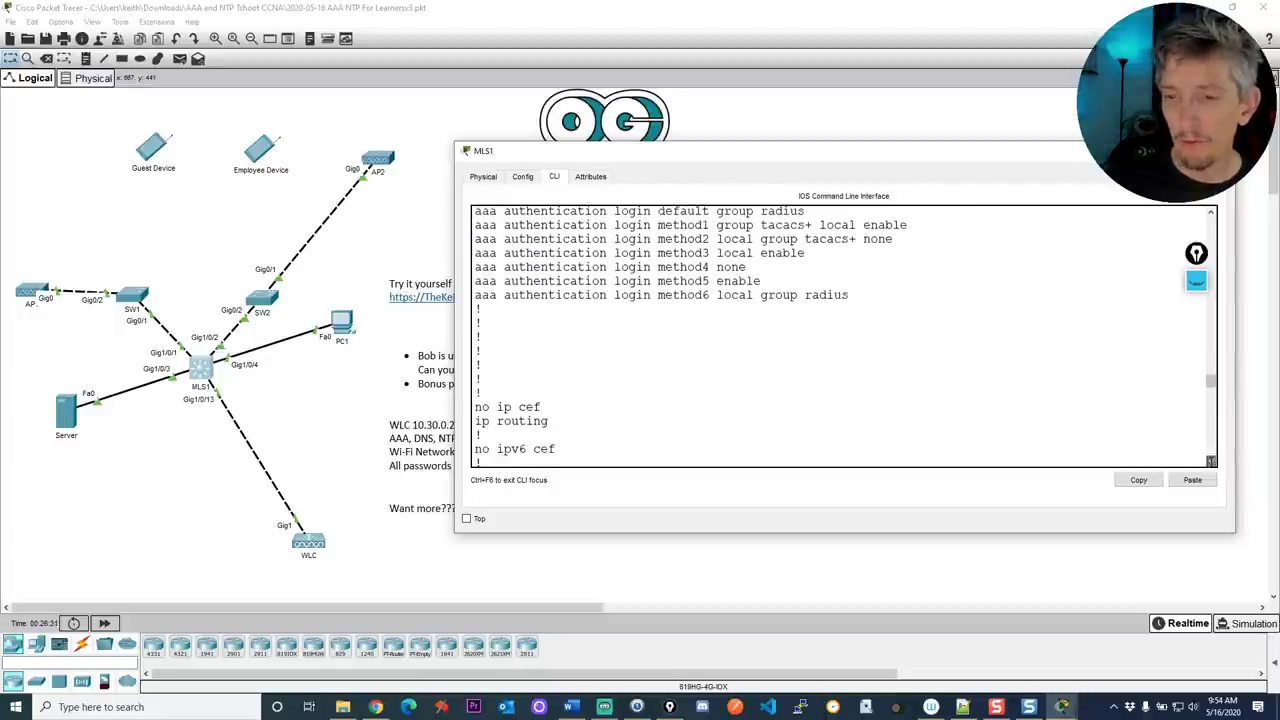
{"action": "left_click", "coordinate": [1211, 461]}
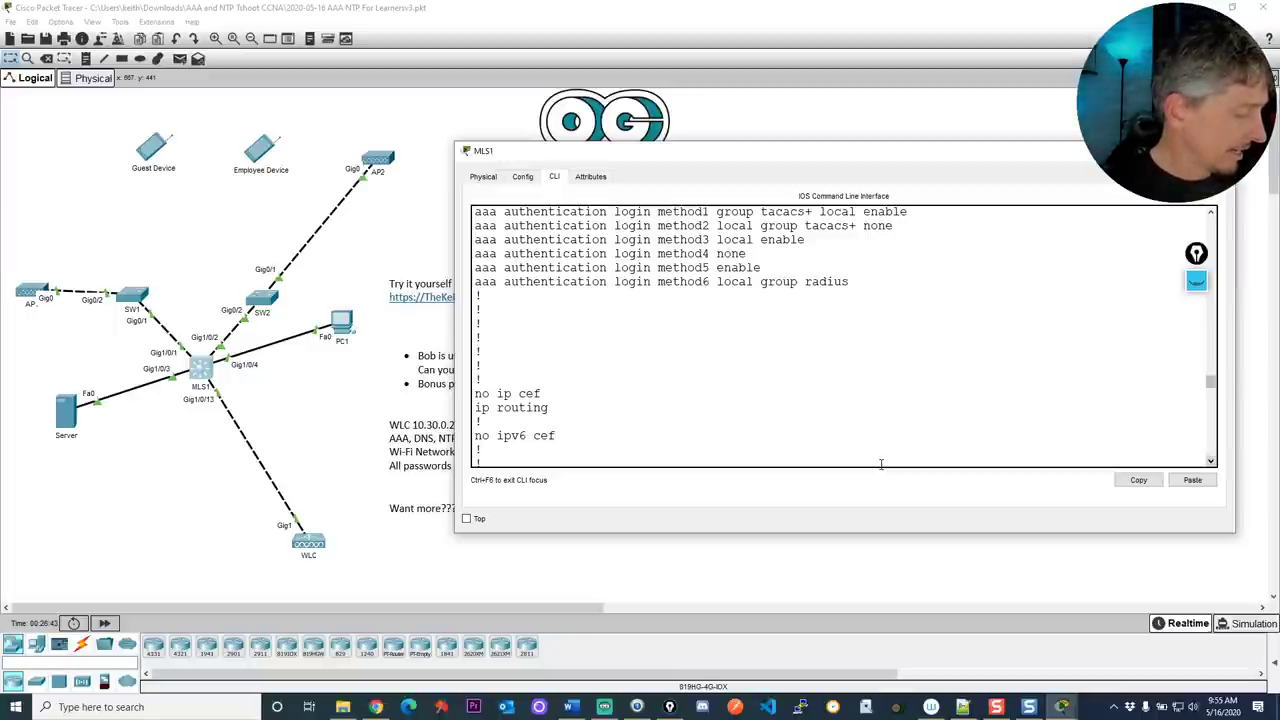
Point arrows at MLS1's method2 login line and underline 'aaa authentication login method2'
{"action": "key", "text": "ctrl+shift+3"}
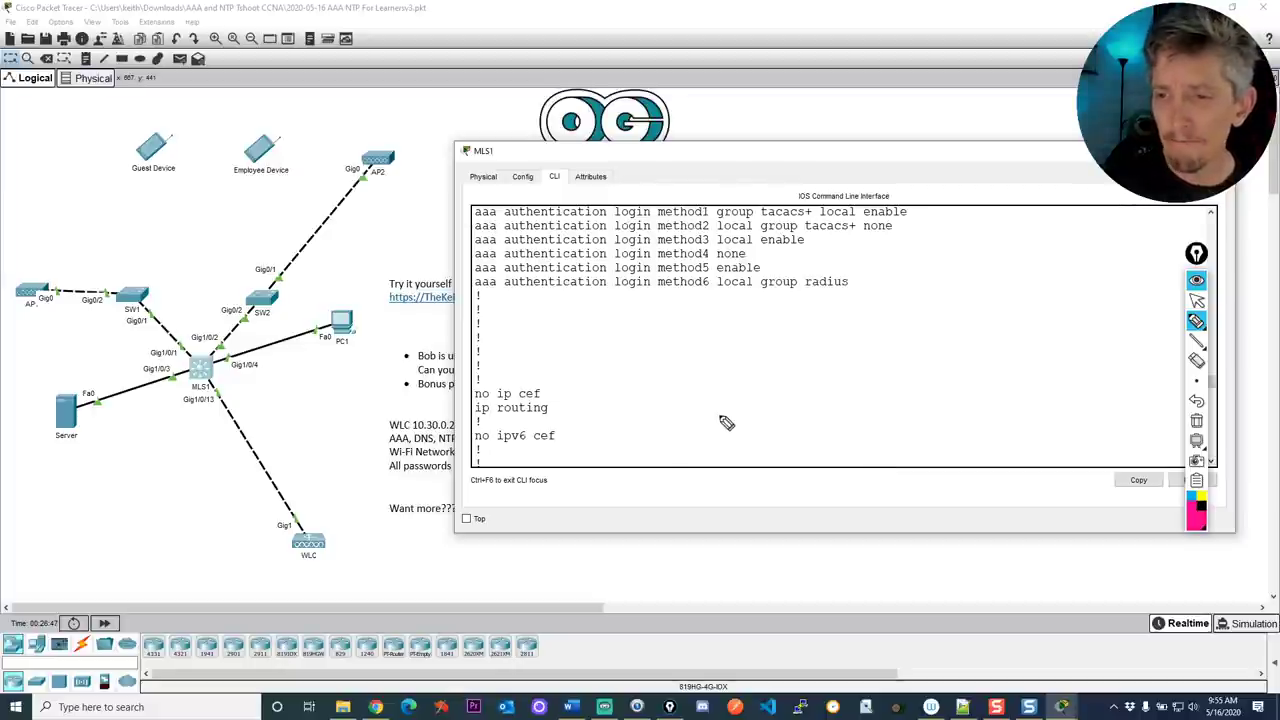
{"action": "left_click_drag", "start_coordinate": [459, 231], "coordinate": [472, 231]}
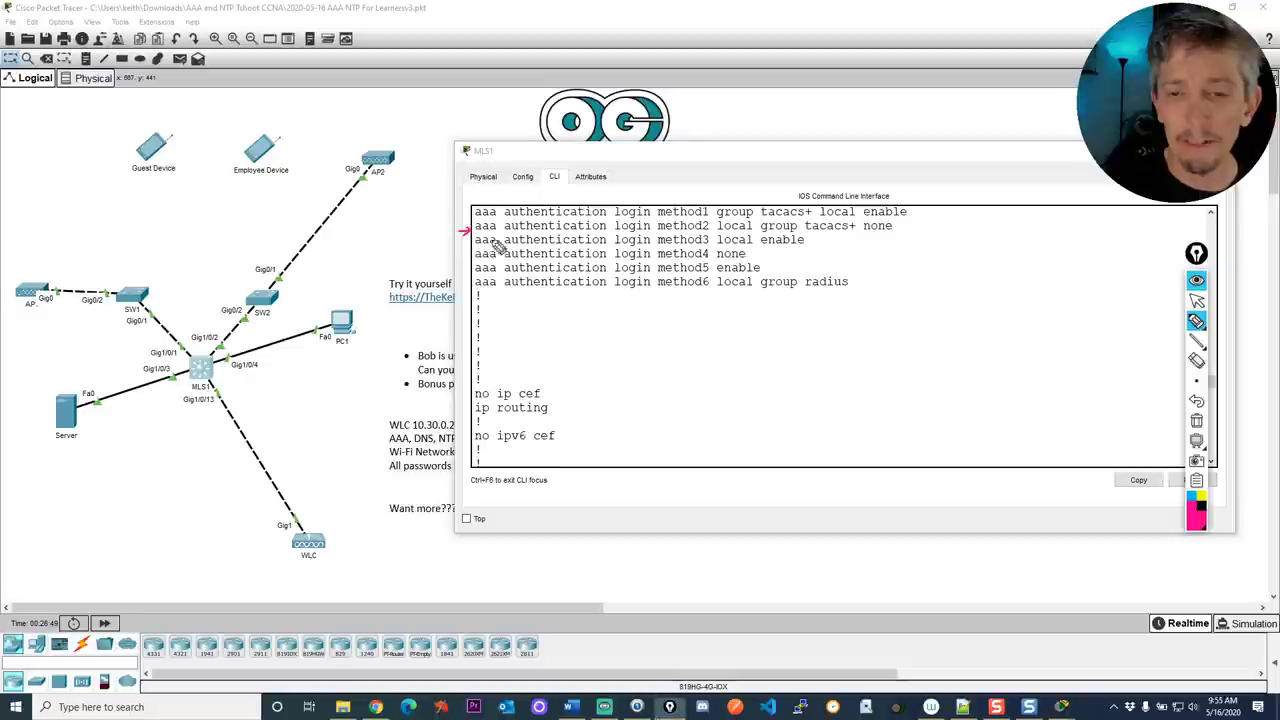
{"action": "left_click_drag", "start_coordinate": [918, 227], "coordinate": [905, 229]}
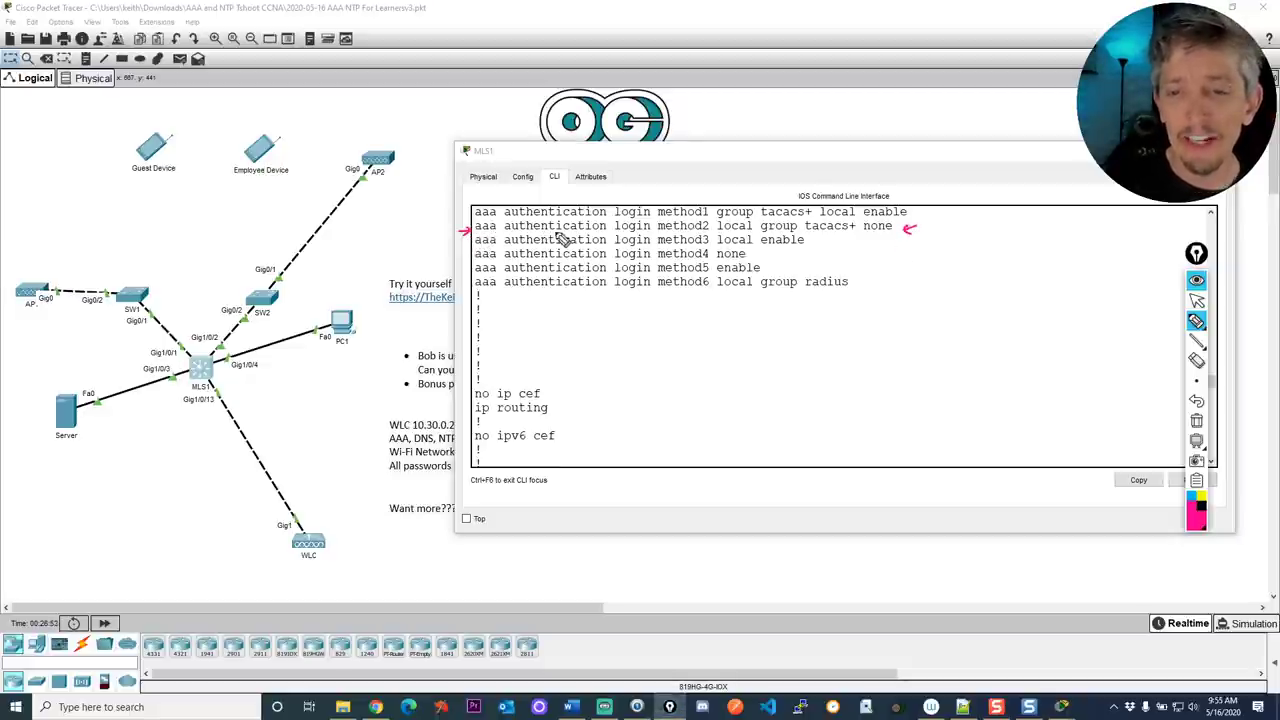
{"action": "left_click_drag", "start_coordinate": [476, 233], "coordinate": [645, 234]}
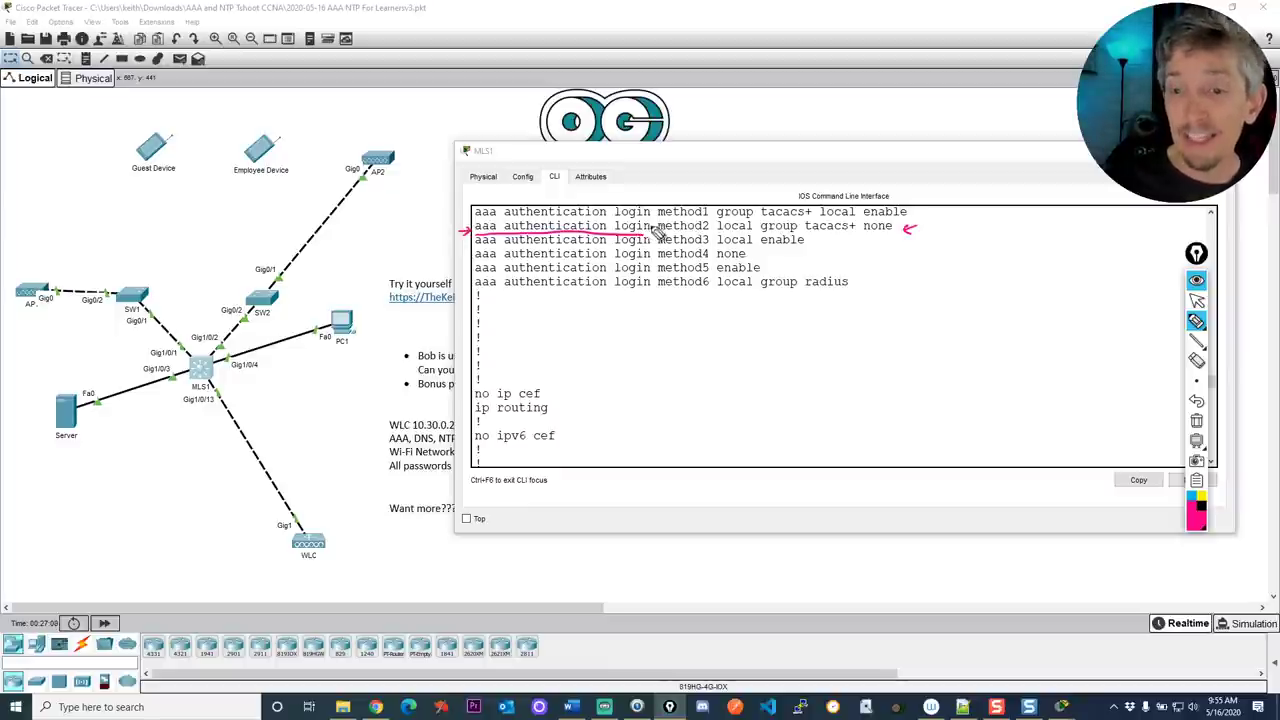
{"action": "mouse_move", "coordinate": [645, 234]}
{"action": "left_mouse_down"}
{"action": "mouse_move", "coordinate": [702, 238]}
{"action": "mouse_move", "coordinate": [712, 220]}
{"action": "mouse_move", "coordinate": [758, 220]}
{"action": "mouse_move", "coordinate": [727, 232]}
{"action": "left_mouse_up"}
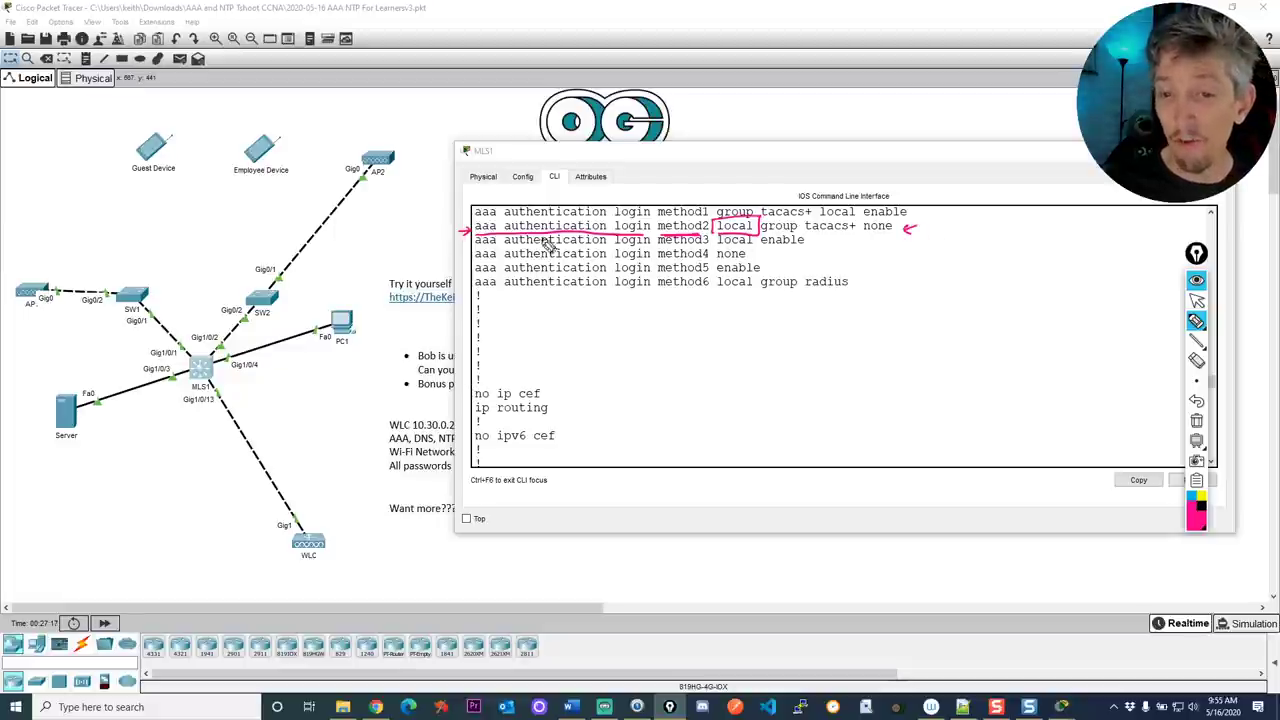
{"action": "left_click_drag", "start_coordinate": [430, 232], "coordinate": [469, 232]}
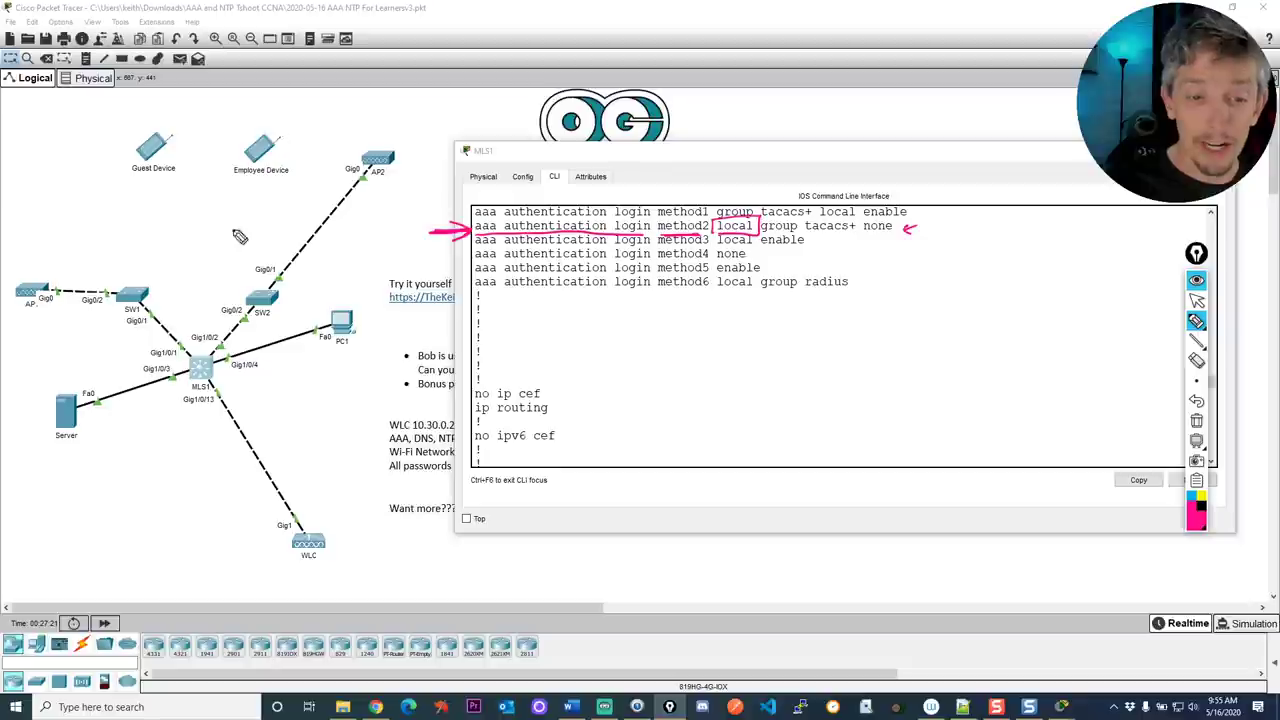
Point at the Gig1/0/13 port label, cross out local, and box group tacacs+ on method2
{"action": "left_click_drag", "start_coordinate": [184, 438], "coordinate": [196, 430]}
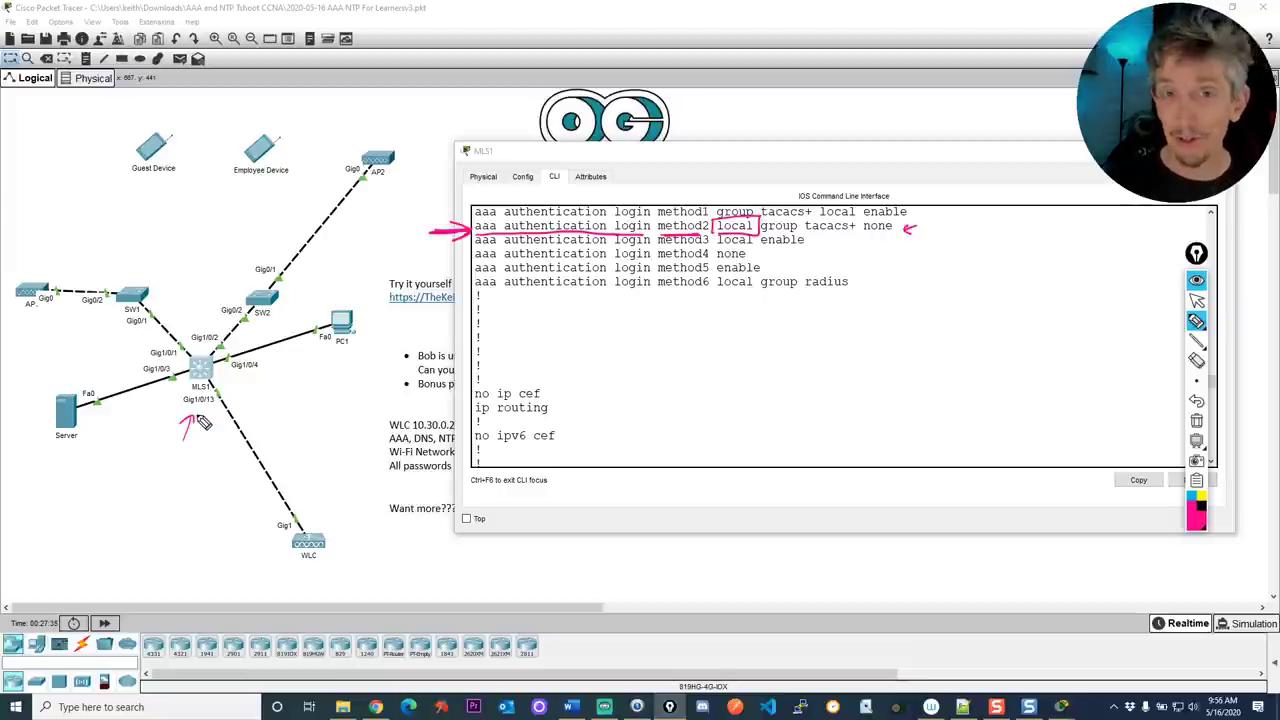
{"action": "mouse_move", "coordinate": [722, 218]}
{"action": "left_mouse_down"}
{"action": "mouse_move", "coordinate": [744, 238]}
{"action": "mouse_move", "coordinate": [720, 236]}
{"action": "left_mouse_up"}
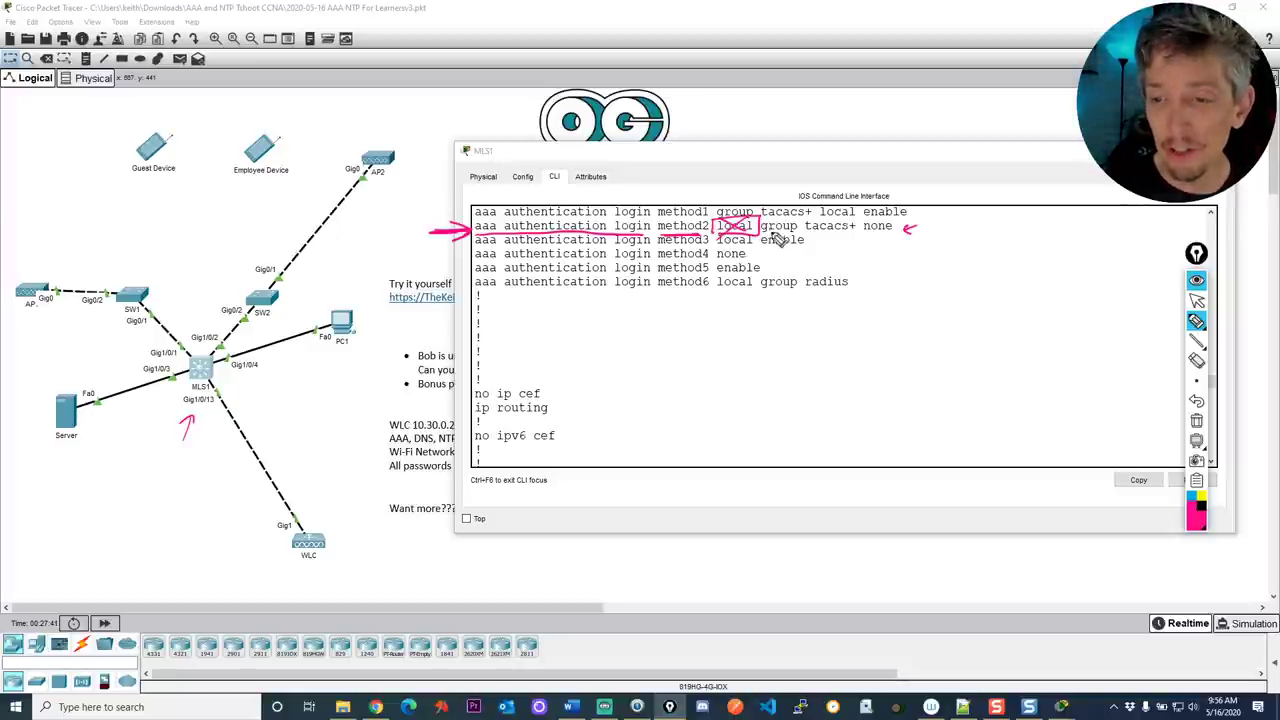
{"action": "mouse_move", "coordinate": [770, 224]}
{"action": "left_mouse_down"}
{"action": "mouse_move", "coordinate": [863, 225]}
{"action": "mouse_move", "coordinate": [845, 240]}
{"action": "mouse_move", "coordinate": [780, 228]}
{"action": "left_mouse_up"}
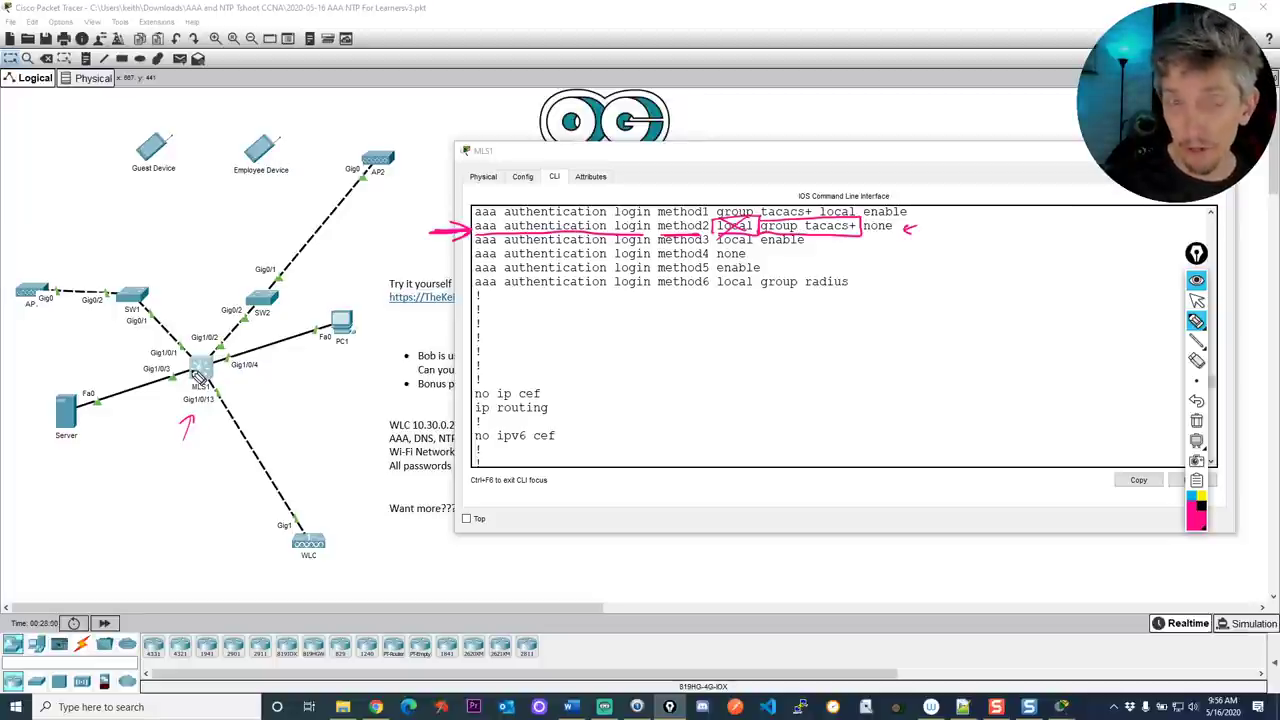
Cross out the Server–MLS1 link, strike group tacacs+, underline none, then clear all annotations
{"action": "mouse_move", "coordinate": [193, 378]}
{"action": "left_mouse_down"}
{"action": "mouse_move", "coordinate": [133, 383]}
{"action": "mouse_move", "coordinate": [92, 396]}
{"action": "left_mouse_up"}
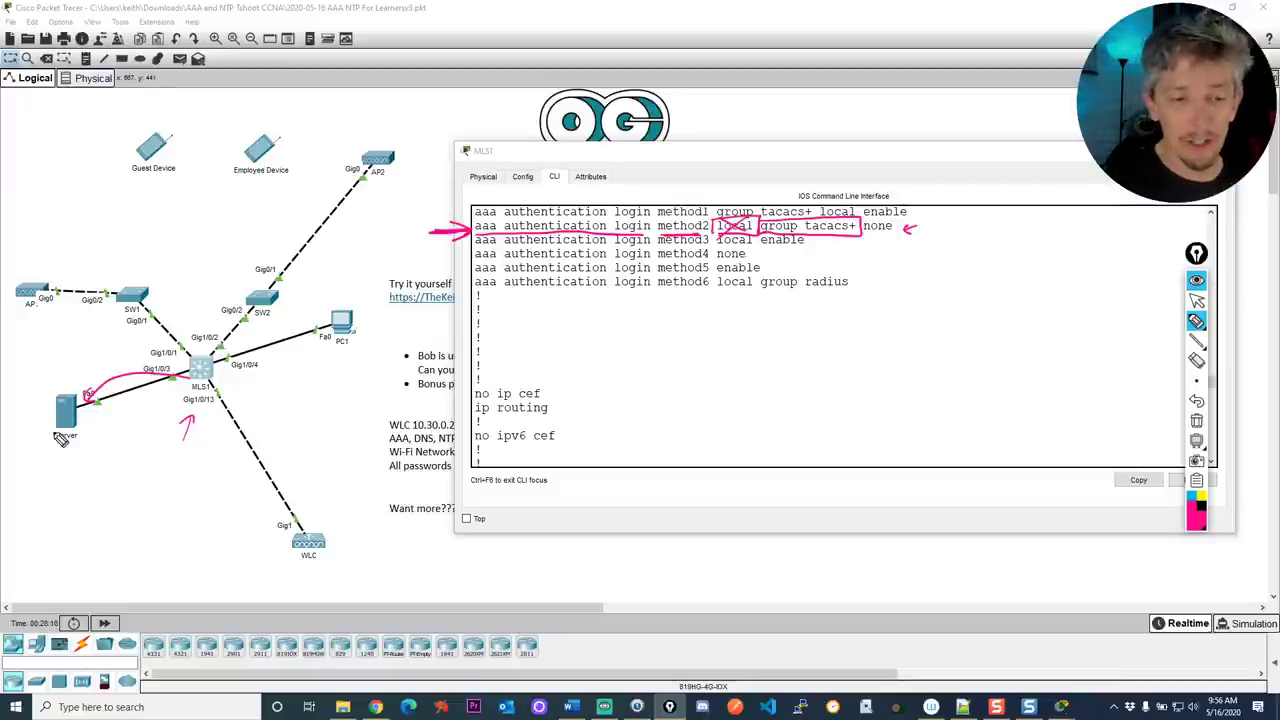
{"action": "mouse_move", "coordinate": [100, 413]}
{"action": "left_mouse_down"}
{"action": "mouse_move", "coordinate": [161, 398]}
{"action": "mouse_move", "coordinate": [151, 407]}
{"action": "left_mouse_up"}
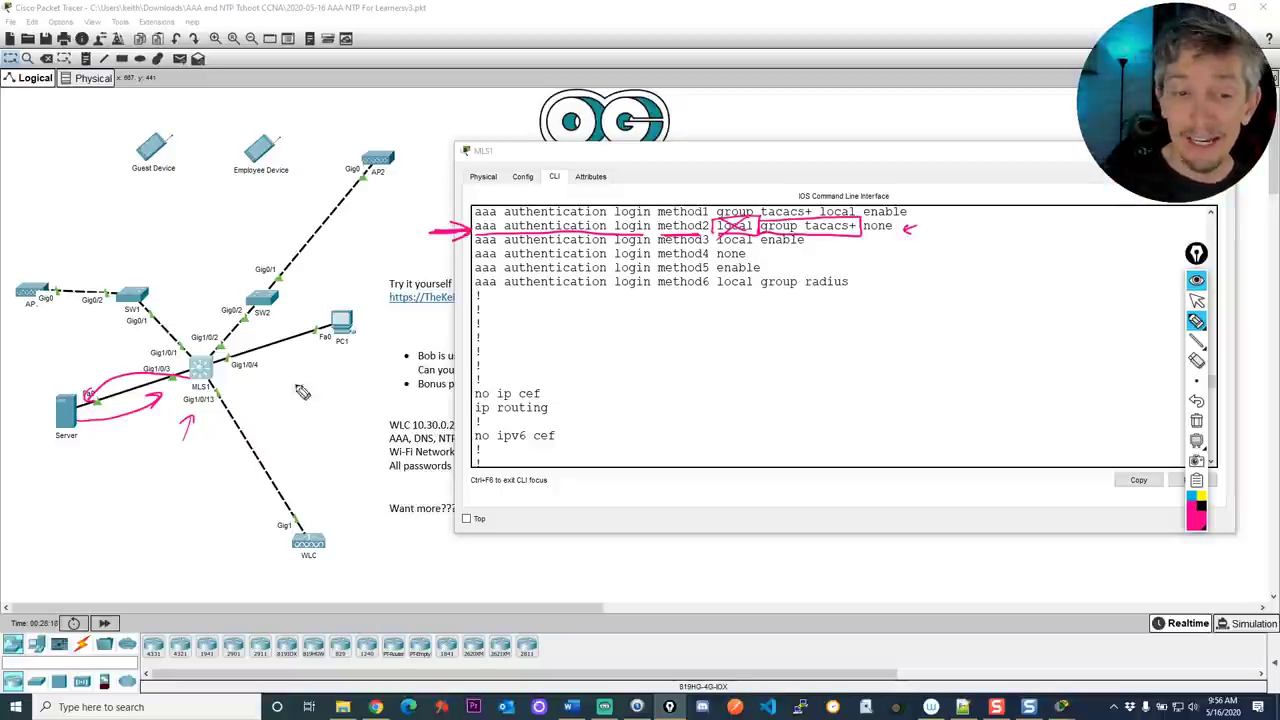
{"action": "mouse_move", "coordinate": [134, 352]}
{"action": "left_mouse_down"}
{"action": "mouse_move", "coordinate": [163, 414]}
{"action": "mouse_move", "coordinate": [100, 418]}
{"action": "left_mouse_up"}
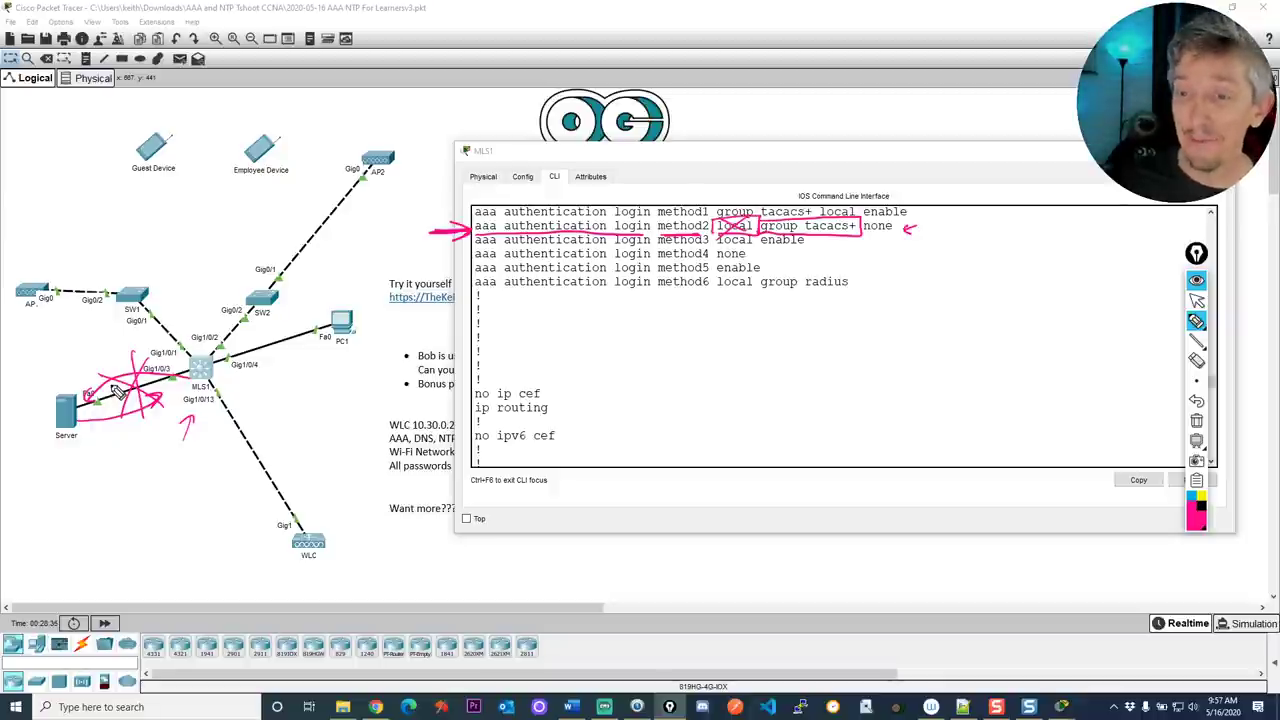
{"action": "left_click_drag", "start_coordinate": [760, 229], "coordinate": [852, 226]}
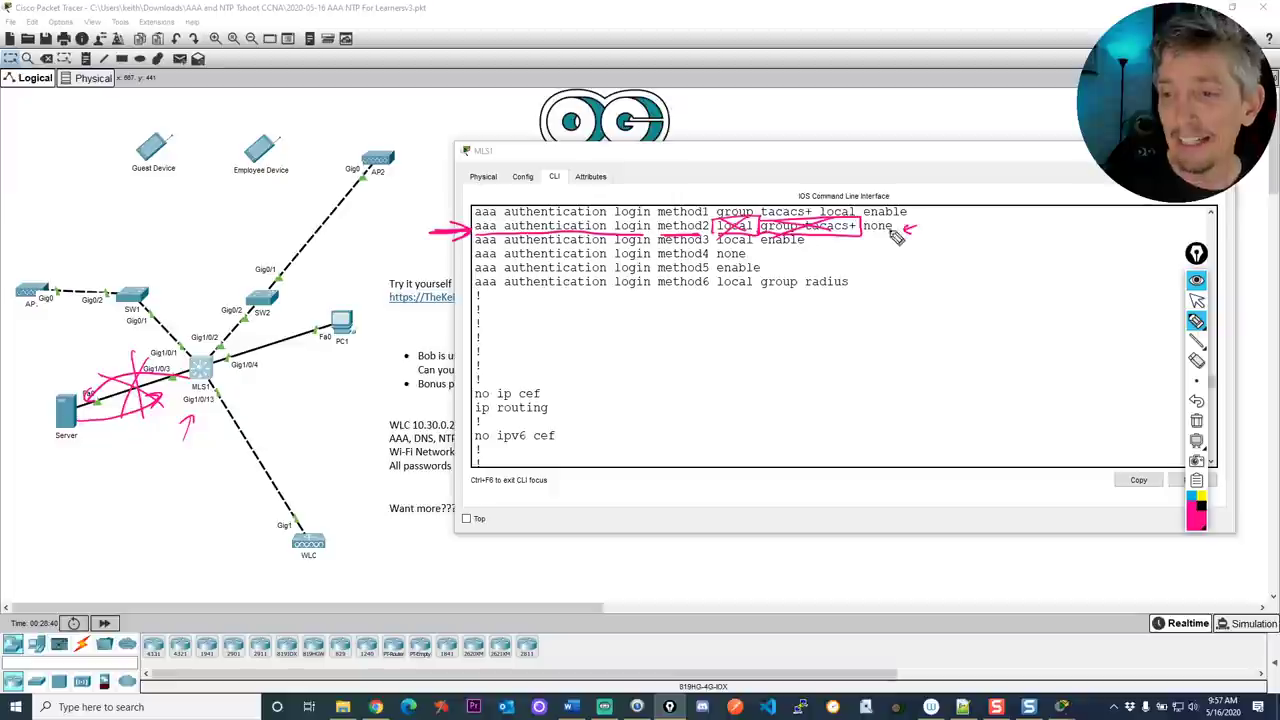
{"action": "left_click_drag", "start_coordinate": [866, 234], "coordinate": [903, 230]}
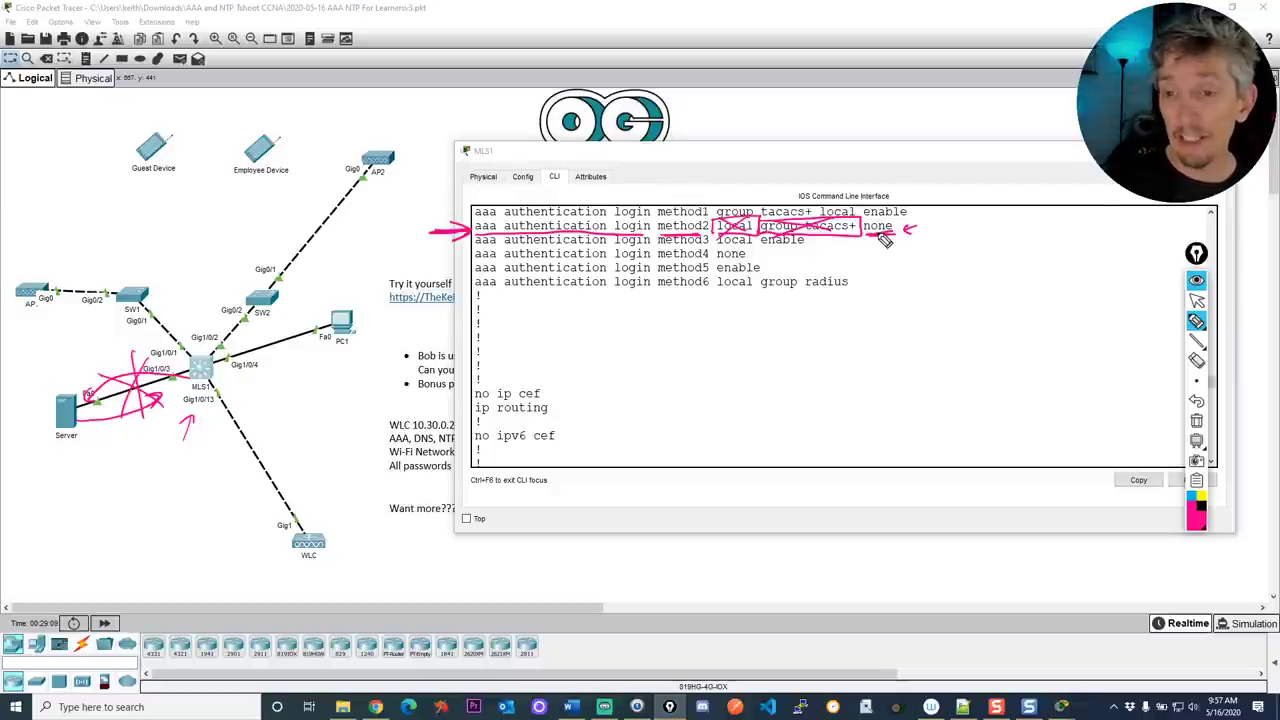
{"action": "key", "text": "ctrl+shift+c"}
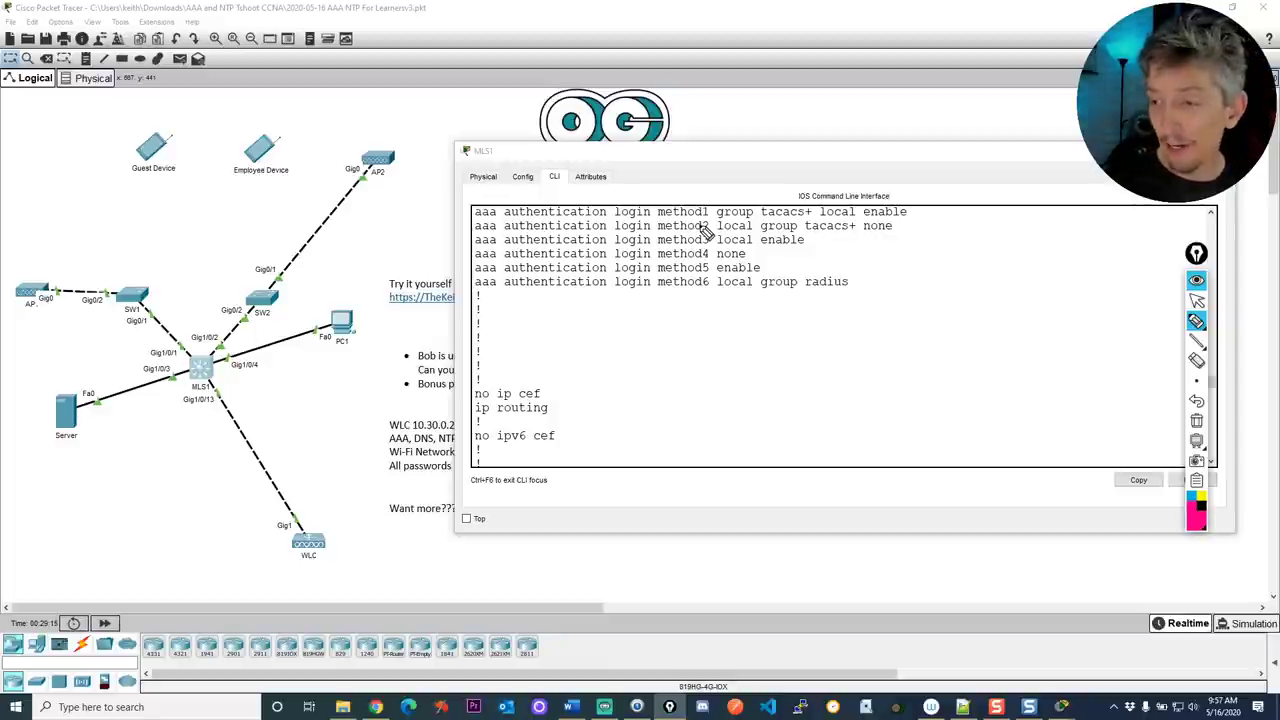
Switch the pen to black and tick the ends of the method1–method6 aaa lines
{"action": "left_click", "coordinate": [1200, 520]}
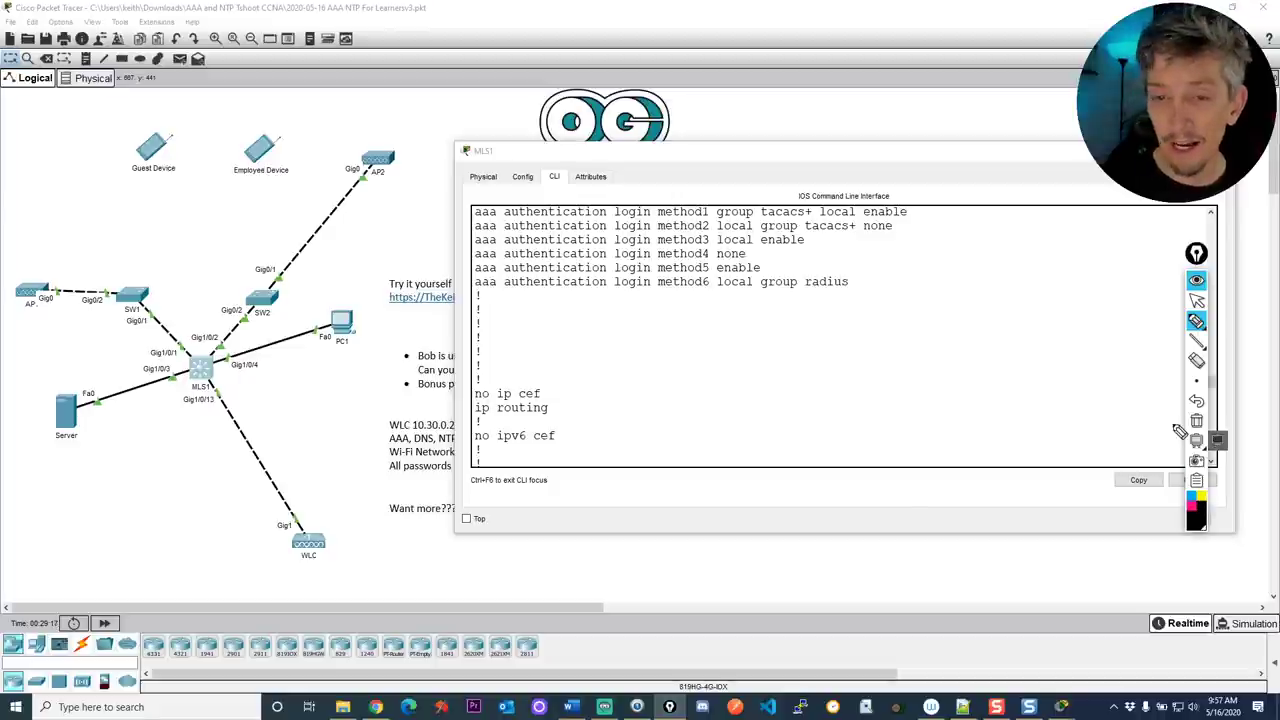
{"action": "mouse_move", "coordinate": [914, 213]}
{"action": "left_mouse_down"}
{"action": "mouse_move", "coordinate": [928, 212]}
{"action": "mouse_move", "coordinate": [917, 226]}
{"action": "left_mouse_up"}
{"action": "left_click_drag", "start_coordinate": [820, 239], "coordinate": [836, 239]}
{"action": "left_click_drag", "start_coordinate": [756, 254], "coordinate": [780, 267]}
{"action": "left_click_drag", "start_coordinate": [858, 285], "coordinate": [879, 284]}
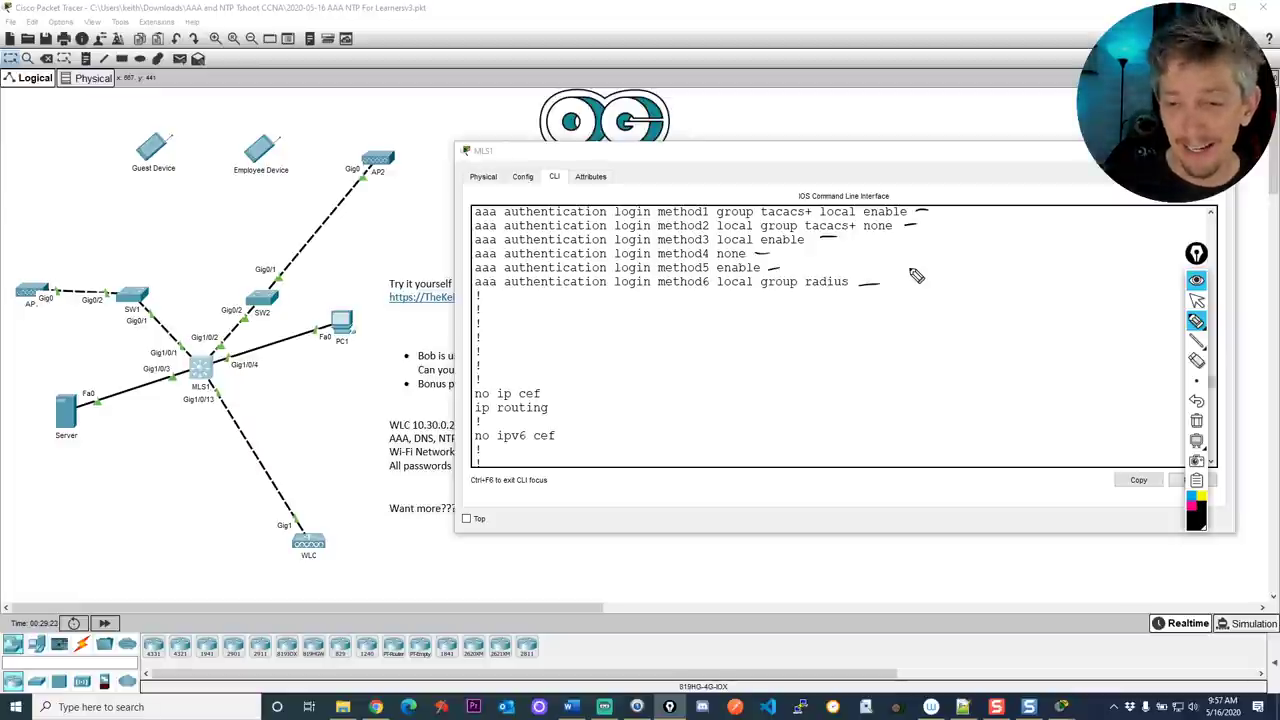
Write a 'VTY 0 4' note with arrows pointing at it, and box the method1–method6 list names
{"action": "mouse_move", "coordinate": [696, 383]}
{"action": "left_mouse_down"}
{"action": "mouse_move", "coordinate": [737, 394]}
{"action": "mouse_move", "coordinate": [775, 366]}
{"action": "mouse_move", "coordinate": [806, 376]}
{"action": "mouse_move", "coordinate": [830, 364]}
{"action": "left_mouse_up"}
{"action": "left_click_drag", "start_coordinate": [748, 392], "coordinate": [762, 393]}
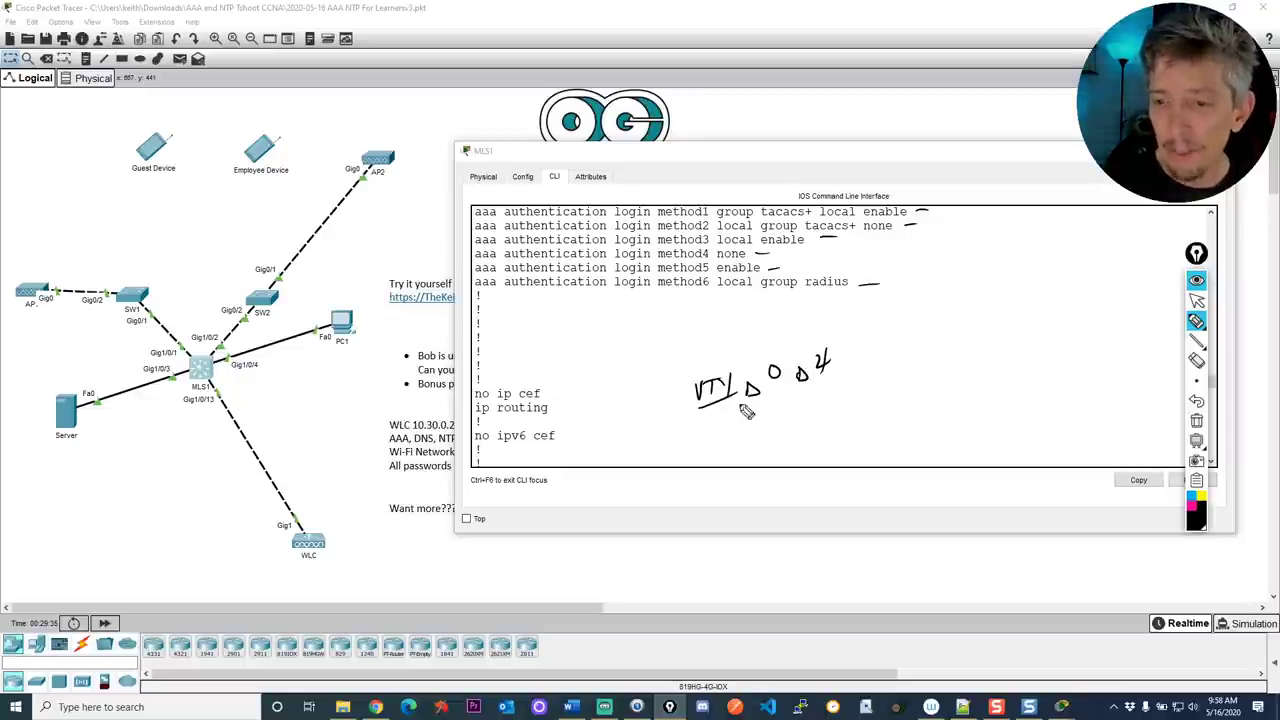
{"action": "left_click_drag", "start_coordinate": [677, 344], "coordinate": [710, 358]}
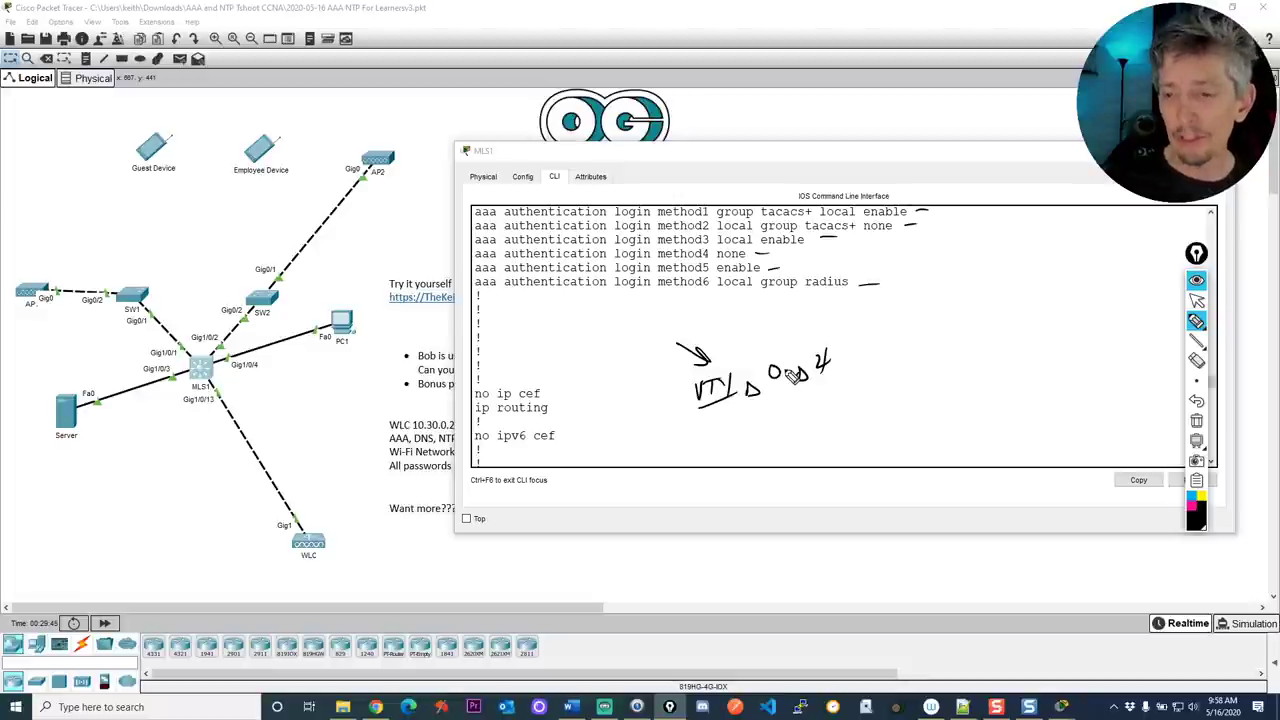
{"action": "mouse_move", "coordinate": [933, 335]}
{"action": "left_mouse_down"}
{"action": "mouse_move", "coordinate": [882, 356]}
{"action": "mouse_move", "coordinate": [906, 356]}
{"action": "left_mouse_up"}
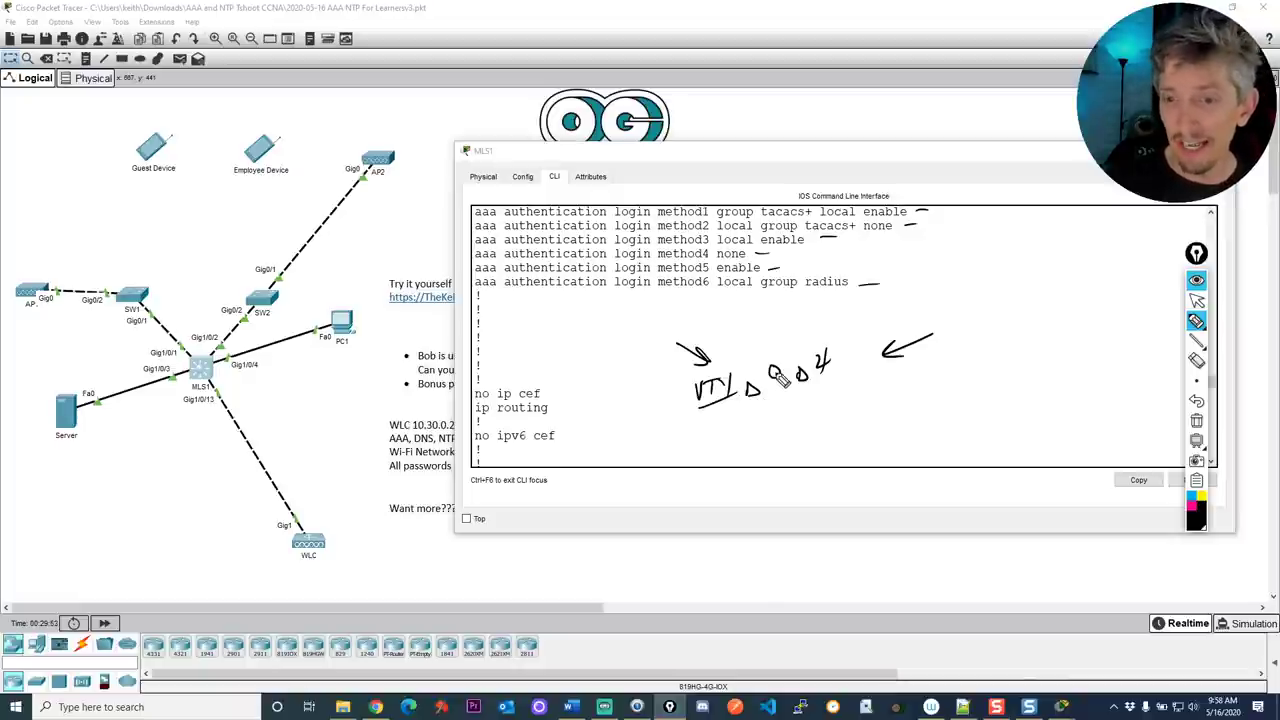
{"action": "mouse_move", "coordinate": [714, 212]}
{"action": "left_mouse_down"}
{"action": "mouse_move", "coordinate": [680, 197]}
{"action": "mouse_move", "coordinate": [658, 242]}
{"action": "left_mouse_up"}
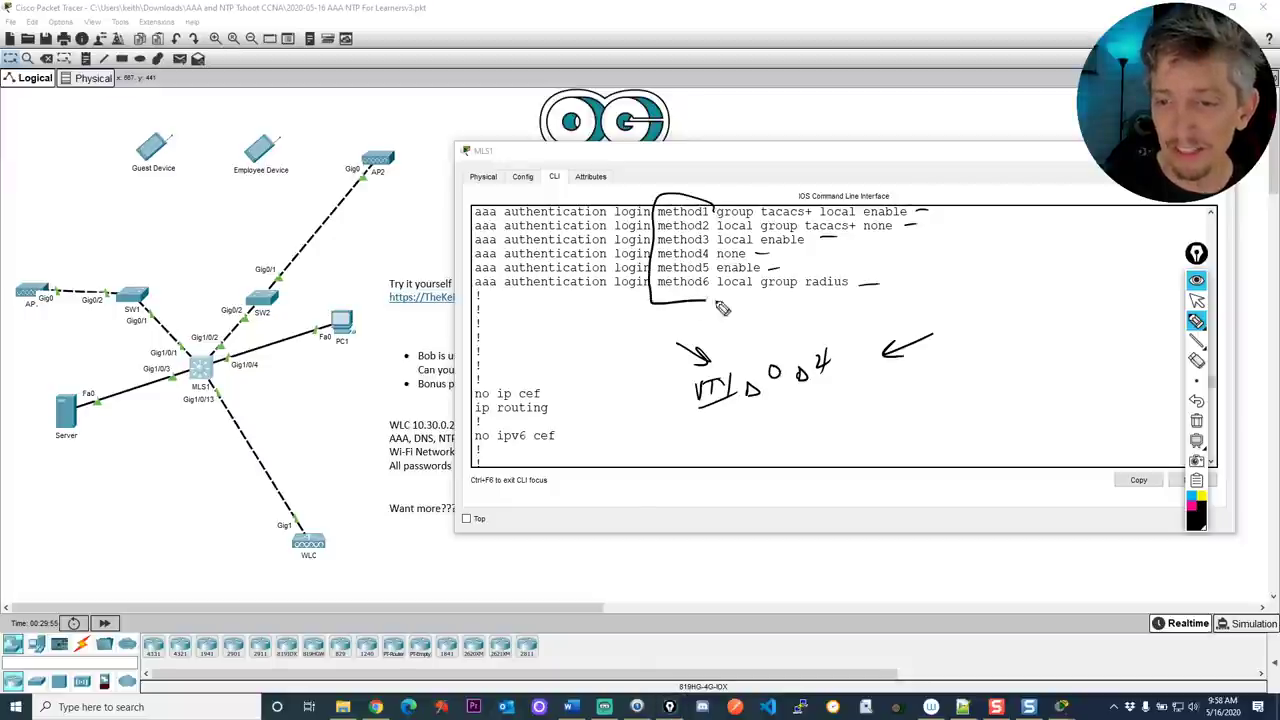
{"action": "left_click_drag", "start_coordinate": [735, 310], "coordinate": [733, 207]}
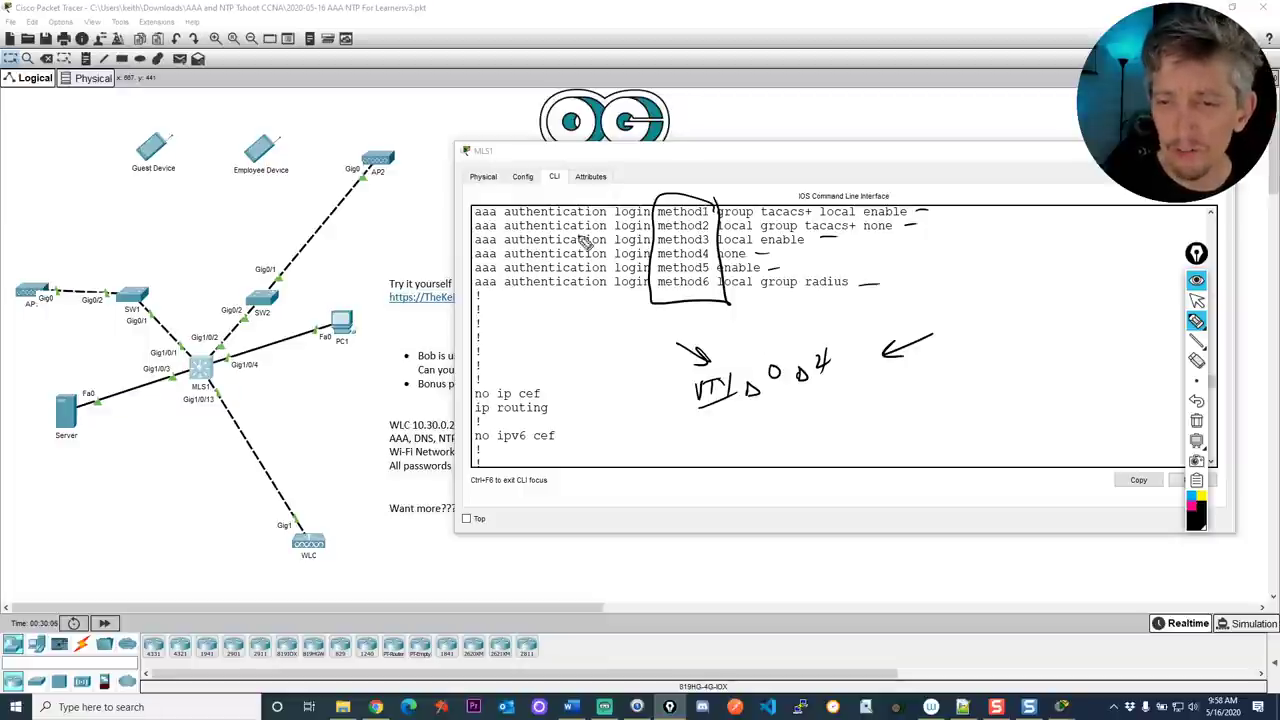
Circle method2, then clear every pen annotation from MLS1's configuration
{"action": "mouse_move", "coordinate": [677, 242]}
{"action": "left_mouse_down"}
{"action": "mouse_move", "coordinate": [640, 232]}
{"action": "mouse_move", "coordinate": [688, 246]}
{"action": "left_mouse_up"}
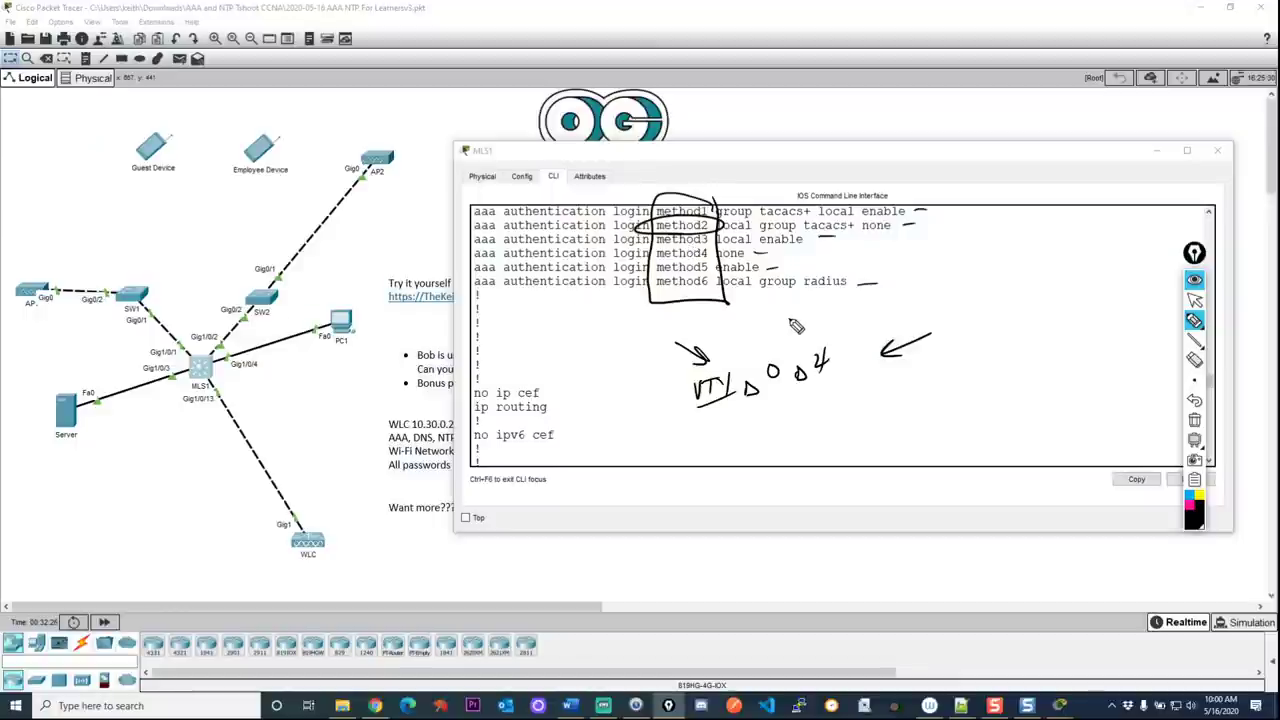
{"action": "key", "text": "ctrl+shift+1"}
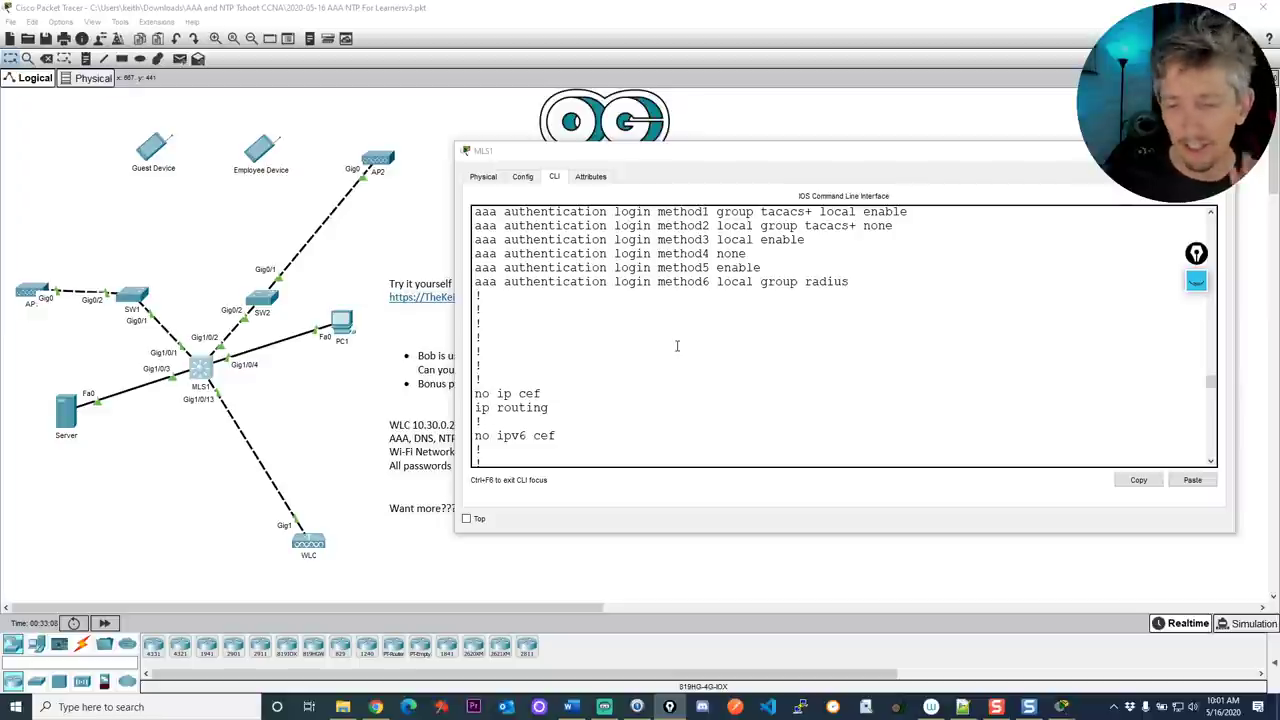
Close MLS1's console, then open and close the Employee Device window
{"action": "left_click", "coordinate": [683, 338]}
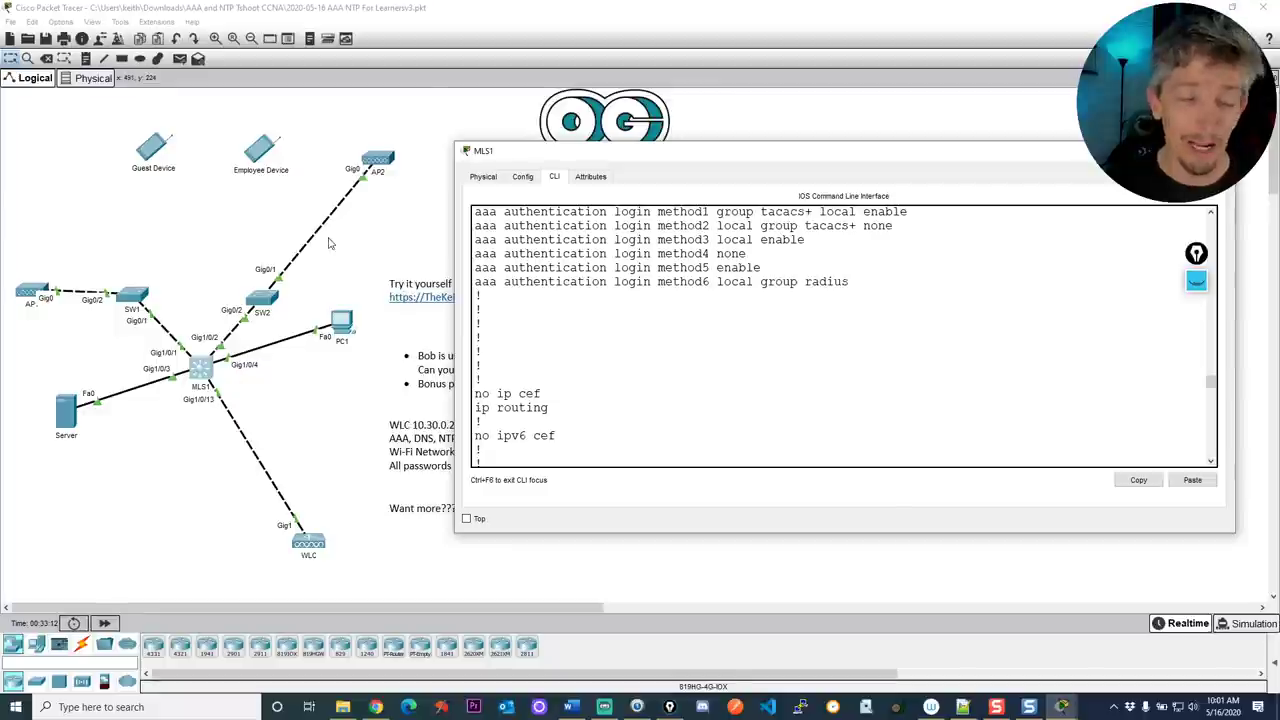
{"action": "left_click", "coordinate": [263, 151]}
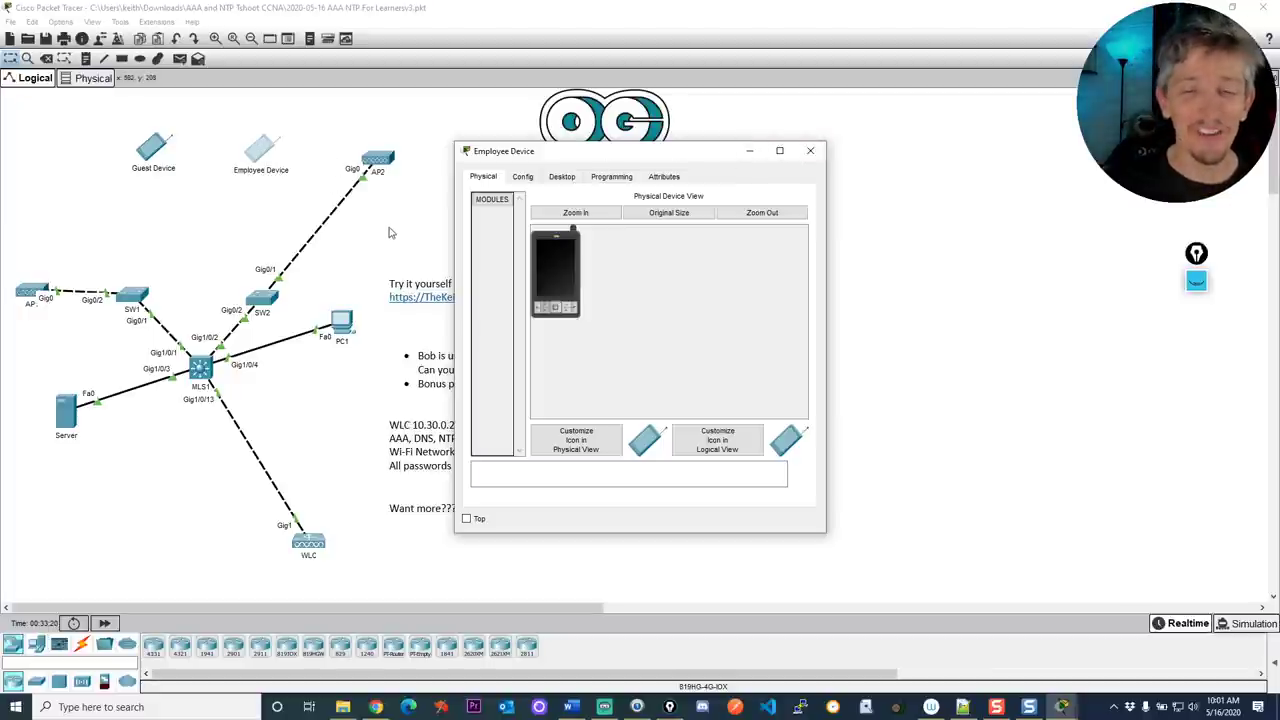
{"action": "left_click", "coordinate": [870, 241]}
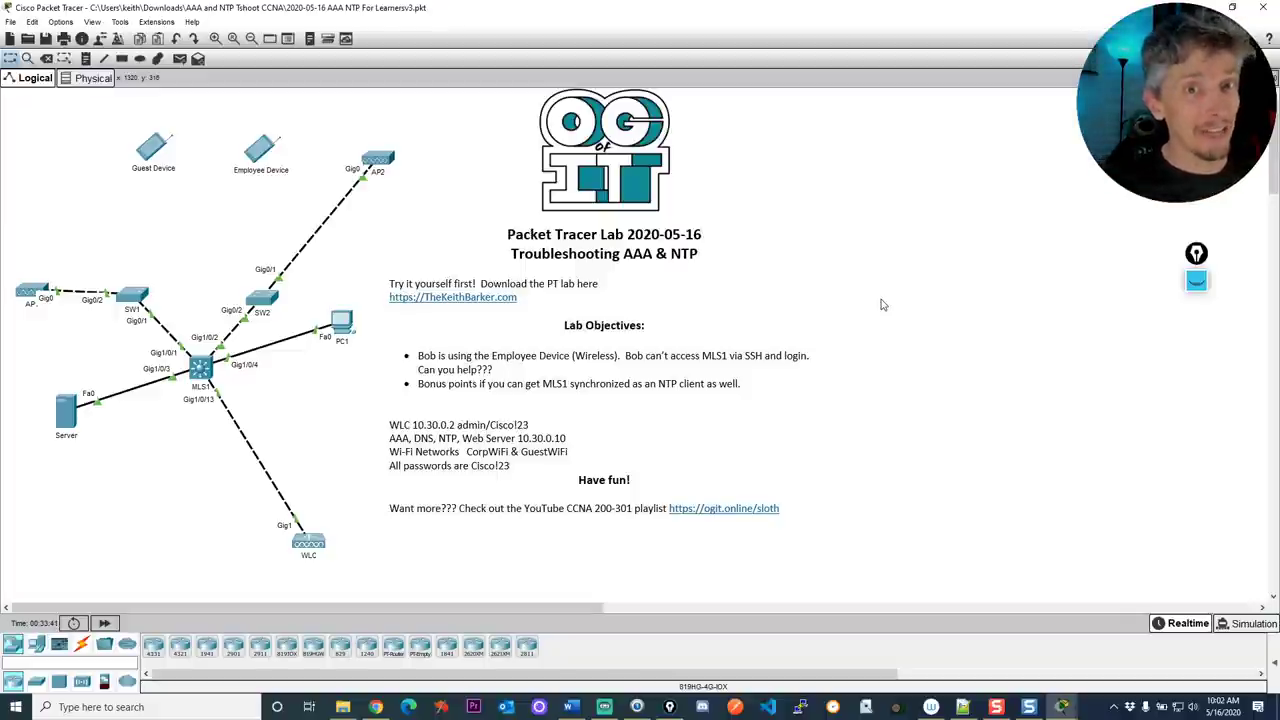
Open PC1, widen its window, and switch to the Desktop applications
{"action": "left_click", "coordinate": [342, 326]}
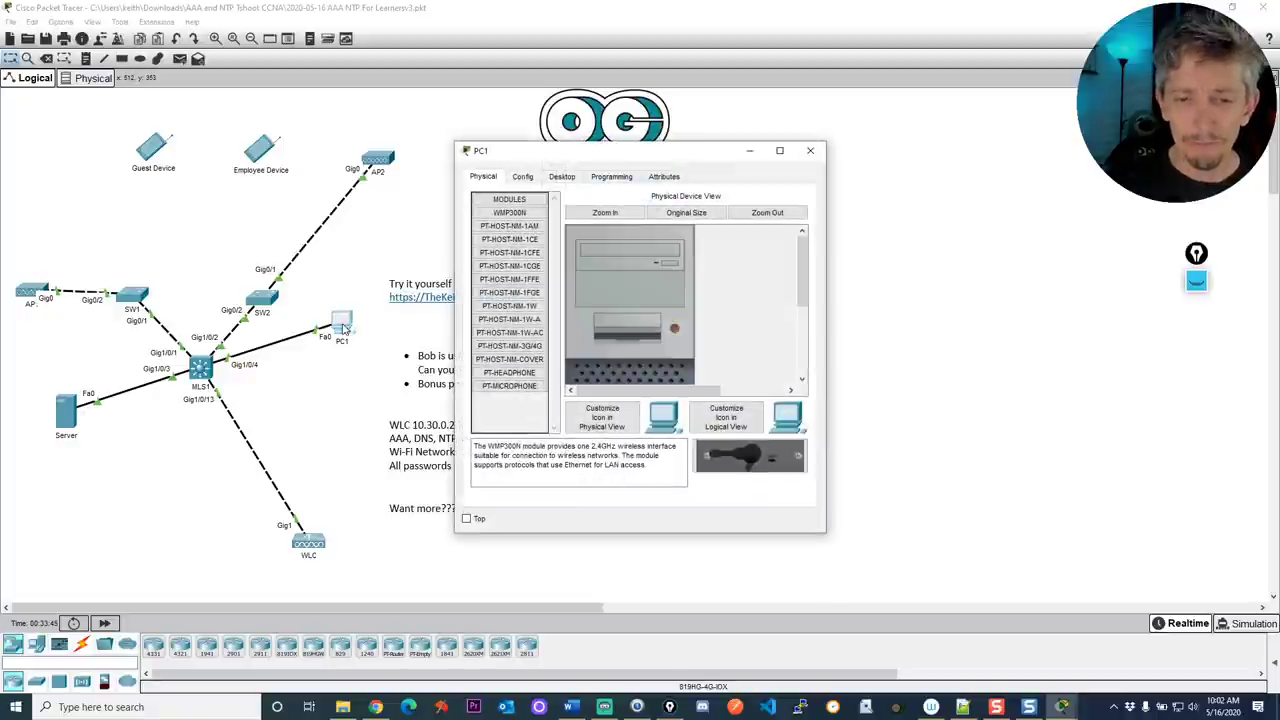
{"action": "left_click_drag", "start_coordinate": [826, 281], "coordinate": [1116, 284]}
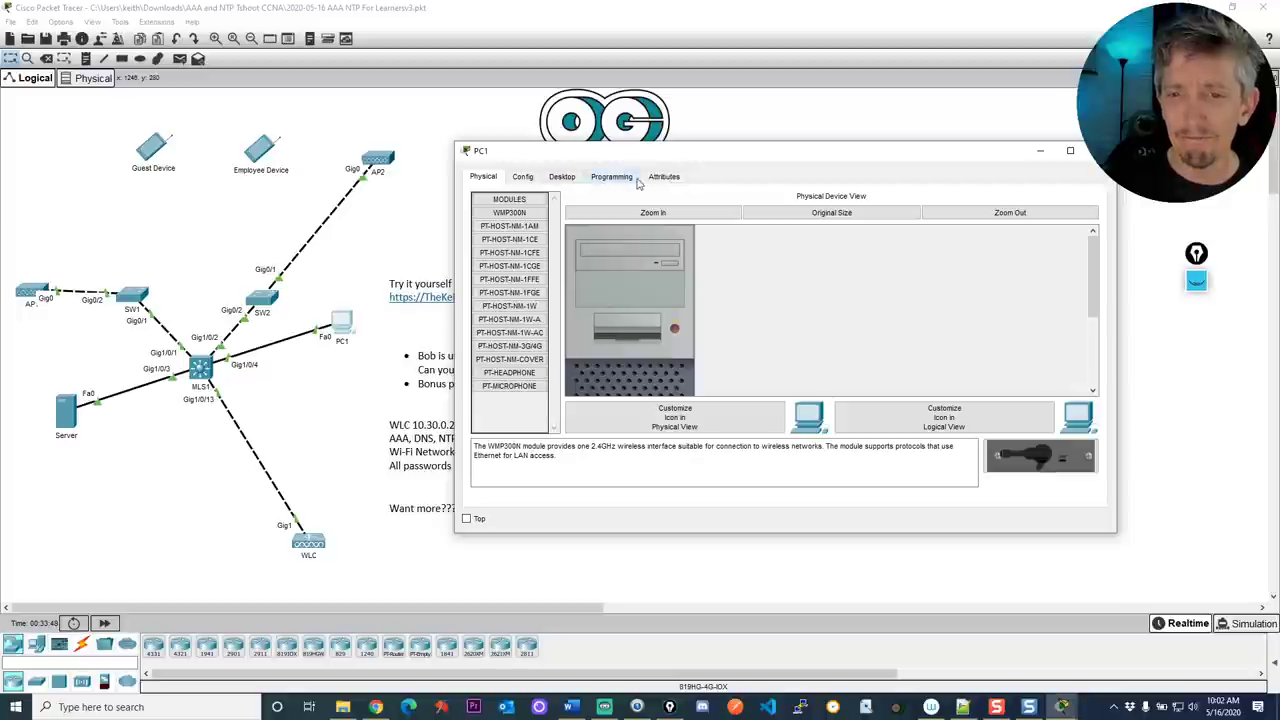
{"action": "left_click", "coordinate": [564, 177]}
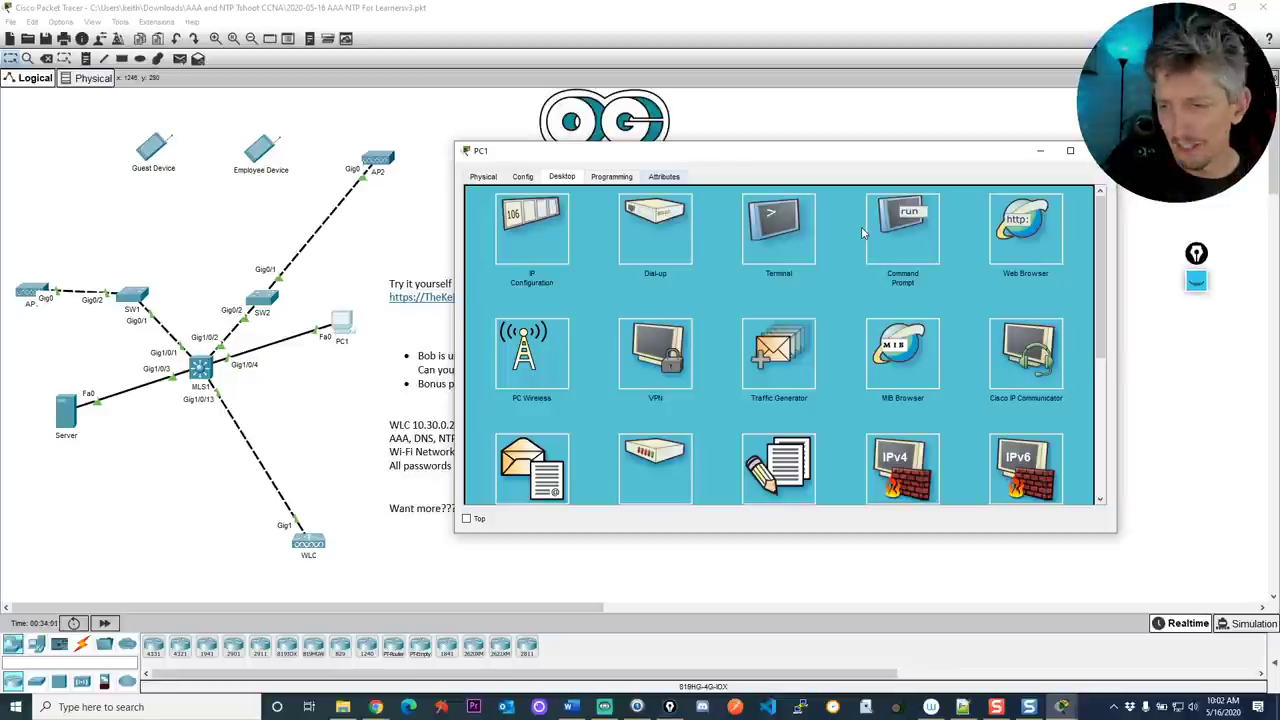
In PC1's Command Prompt run ipconfig and ping 10.10.0.1, stopping after the replies
{"action": "left_click", "coordinate": [889, 236]}
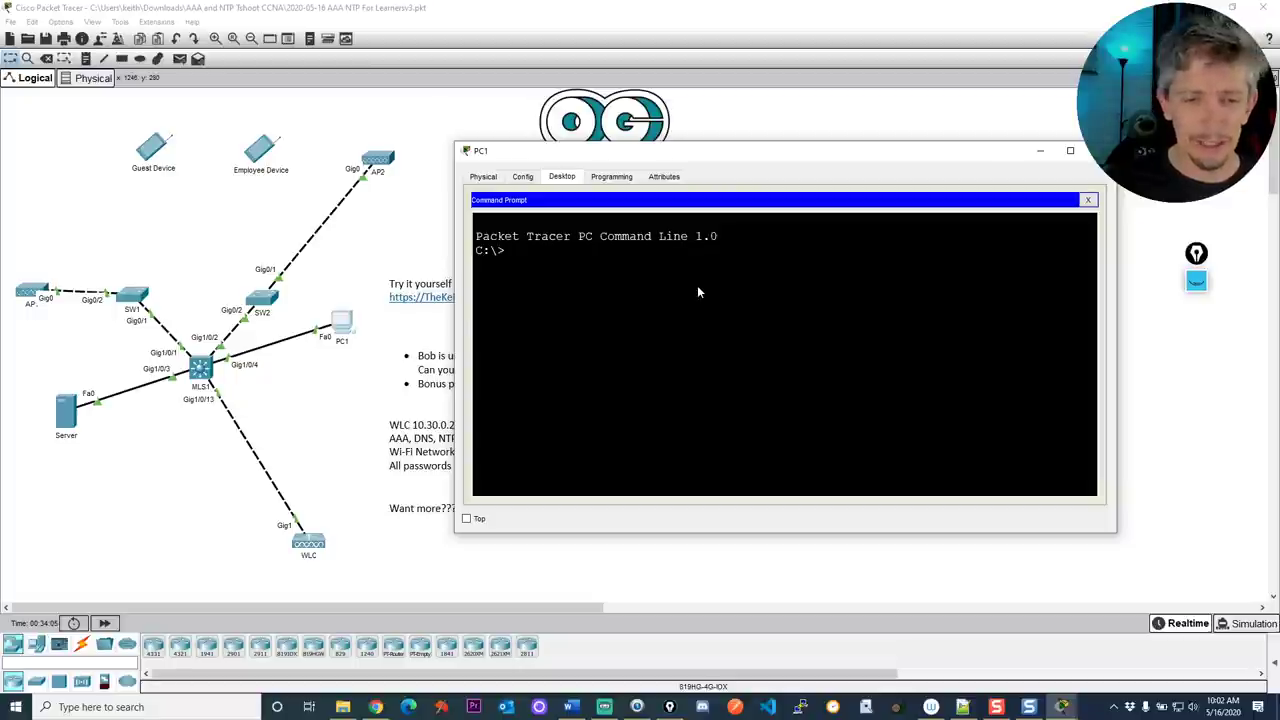
{"action": "type", "text": "ipconfig"}
{"action": "key", "text": "Return"}
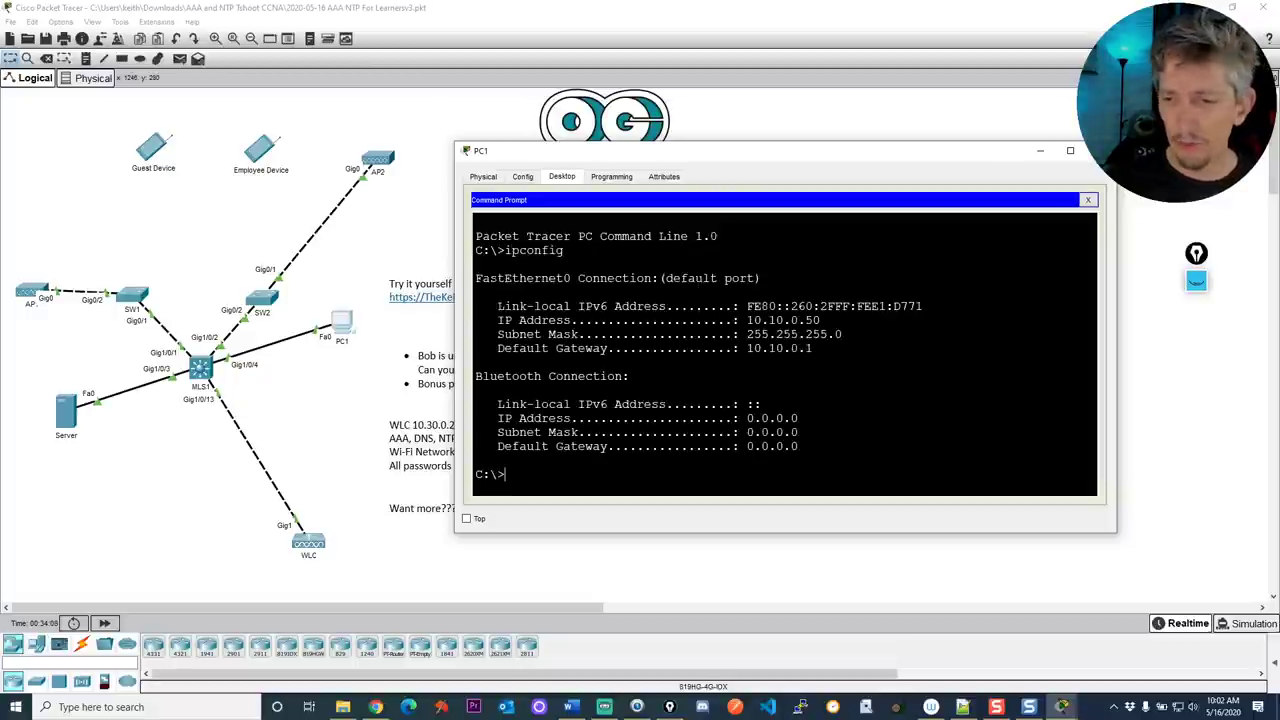
{"action": "type", "text": "ping 10.10.0.1"}
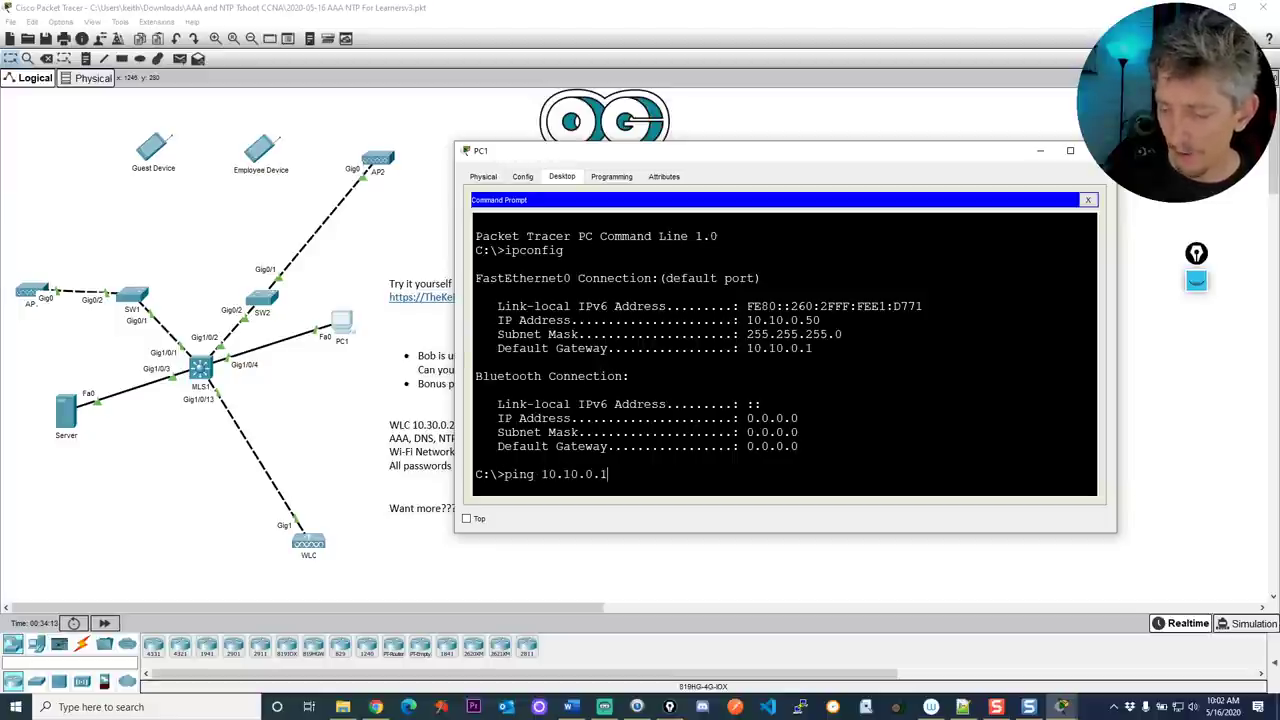
{"action": "key", "text": "Return"}
{"action": "key", "text": "ctrl+c"}
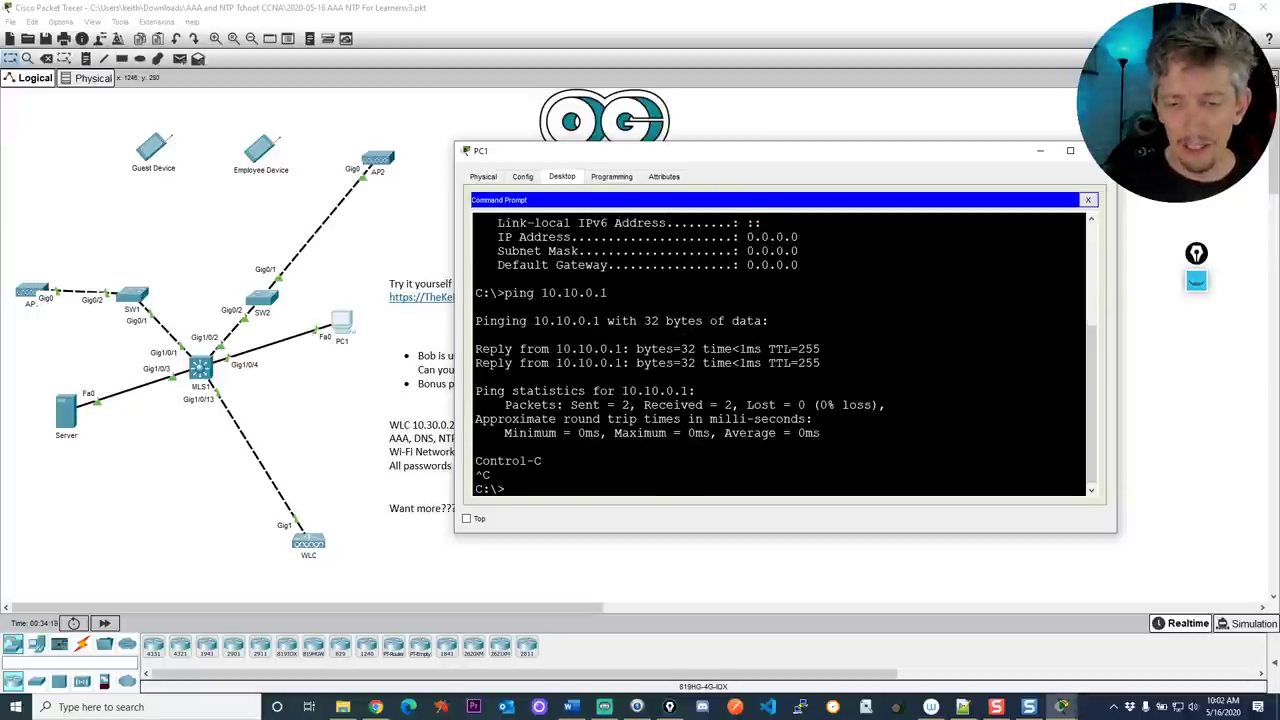
Show ssh usage, then attempt 'ssh -l' to 10.10.0.1 as the lab user
{"action": "type", "text": "ssh"}
{"action": "key", "text": "Return"}
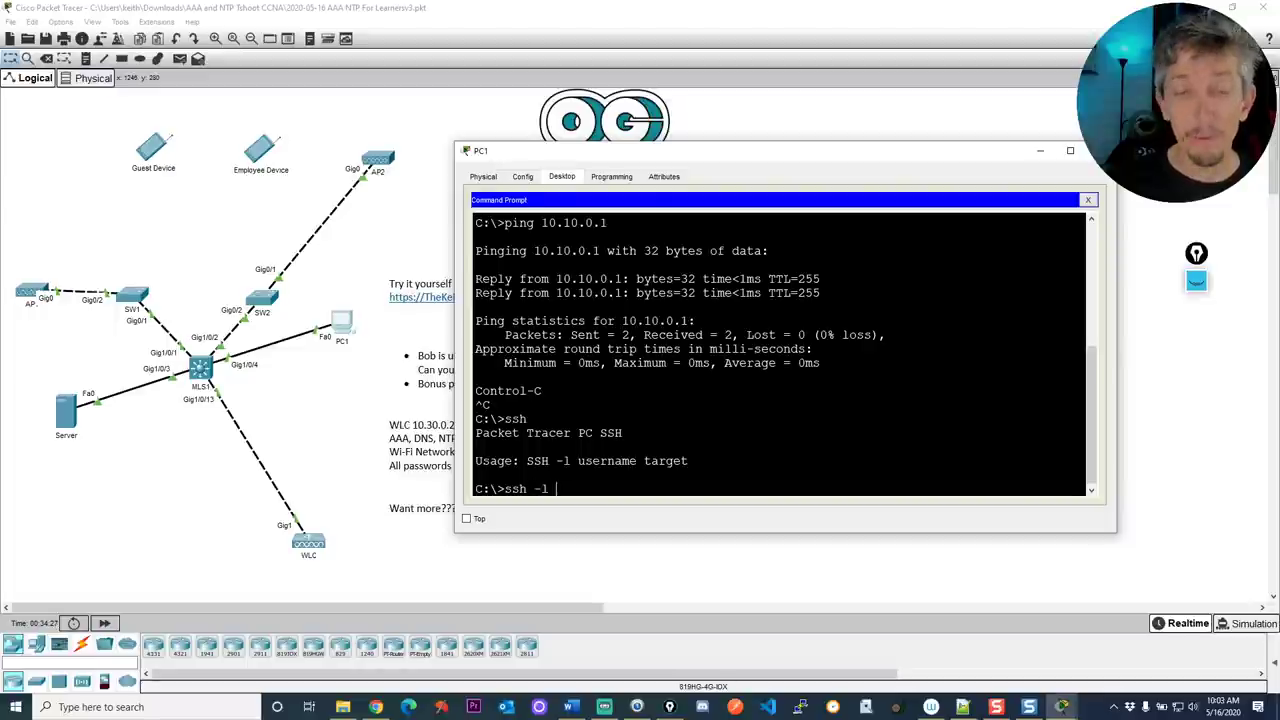
{"action": "type", "text": "ssh -l bob"}
{"action": "type", "text": "?"}
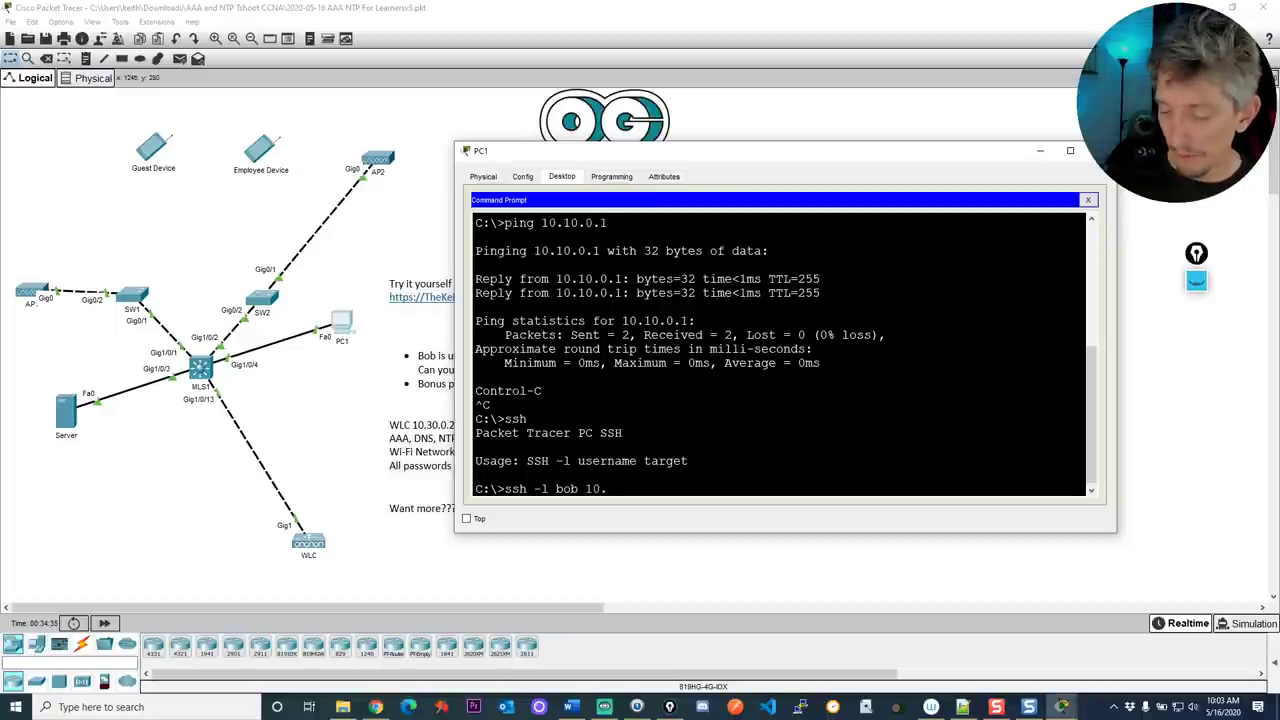
{"action": "type", "text": "0.10.0.1"}
{"action": "key", "text": "Return"}
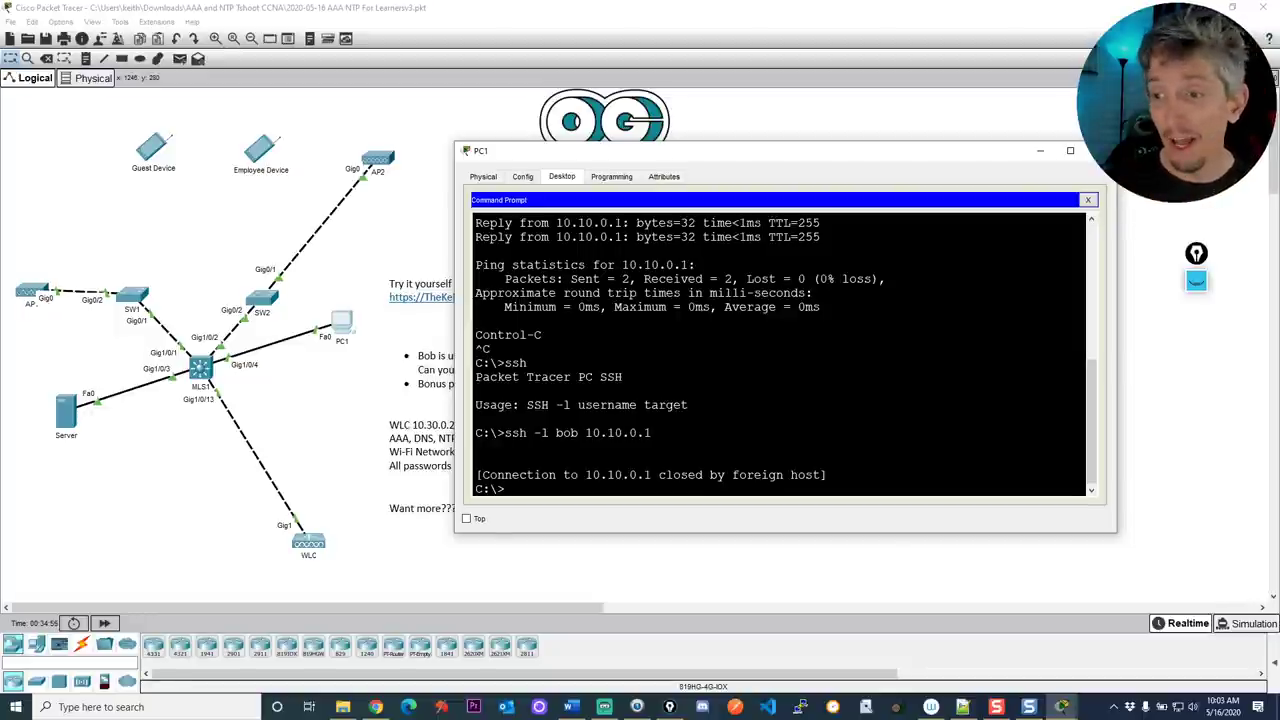
Close PC1's device window
{"action": "left_click", "coordinate": [1040, 151]}
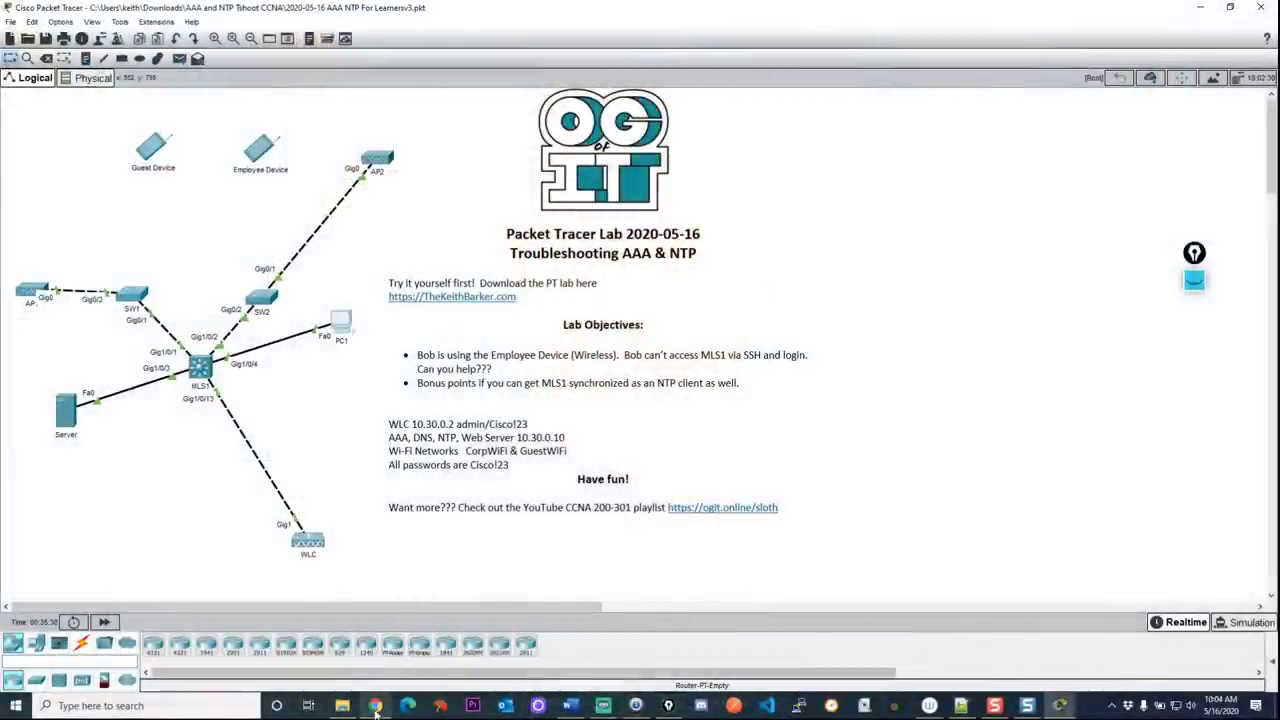
{"action": "left_click", "coordinate": [375, 706]}
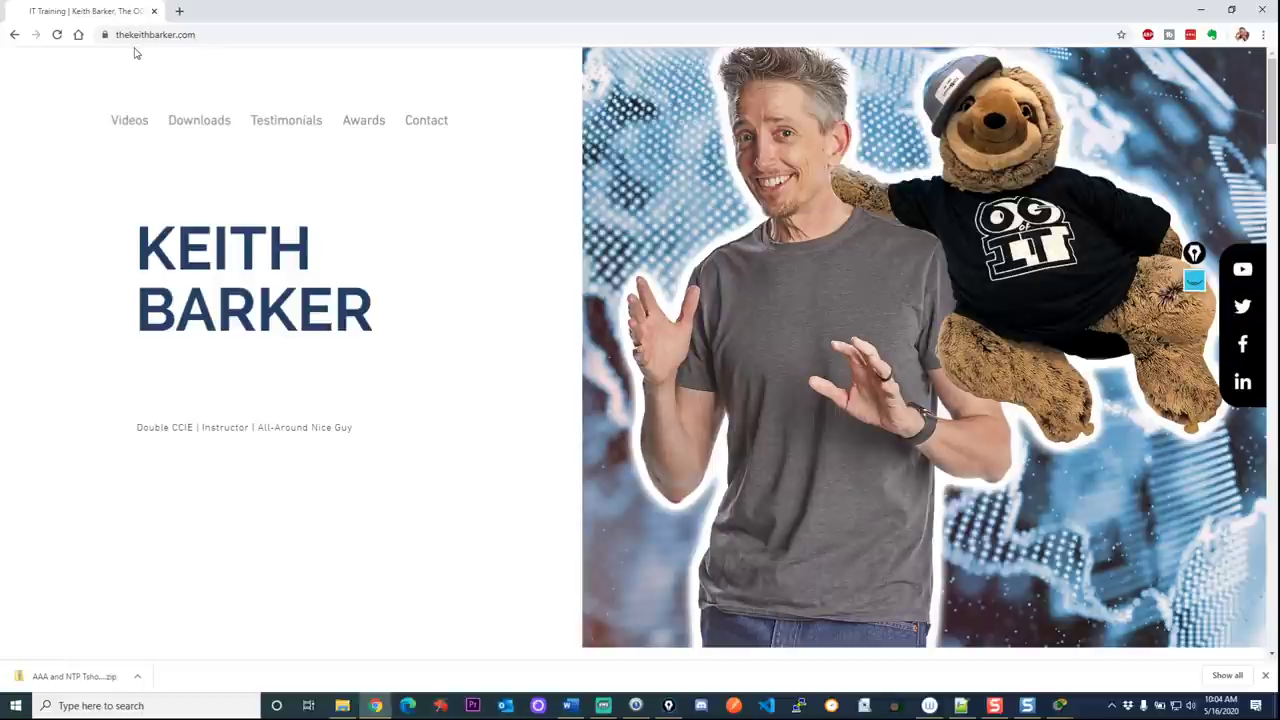
{"action": "scroll", "coordinate": [323, 268], "scroll_direction": "down", "scroll_amount": 10}
{"action": "scroll", "coordinate": [328, 272], "scroll_direction": "down", "scroll_amount": 10}
{"action": "scroll", "coordinate": [328, 272], "scroll_direction": "up", "scroll_amount": 2}
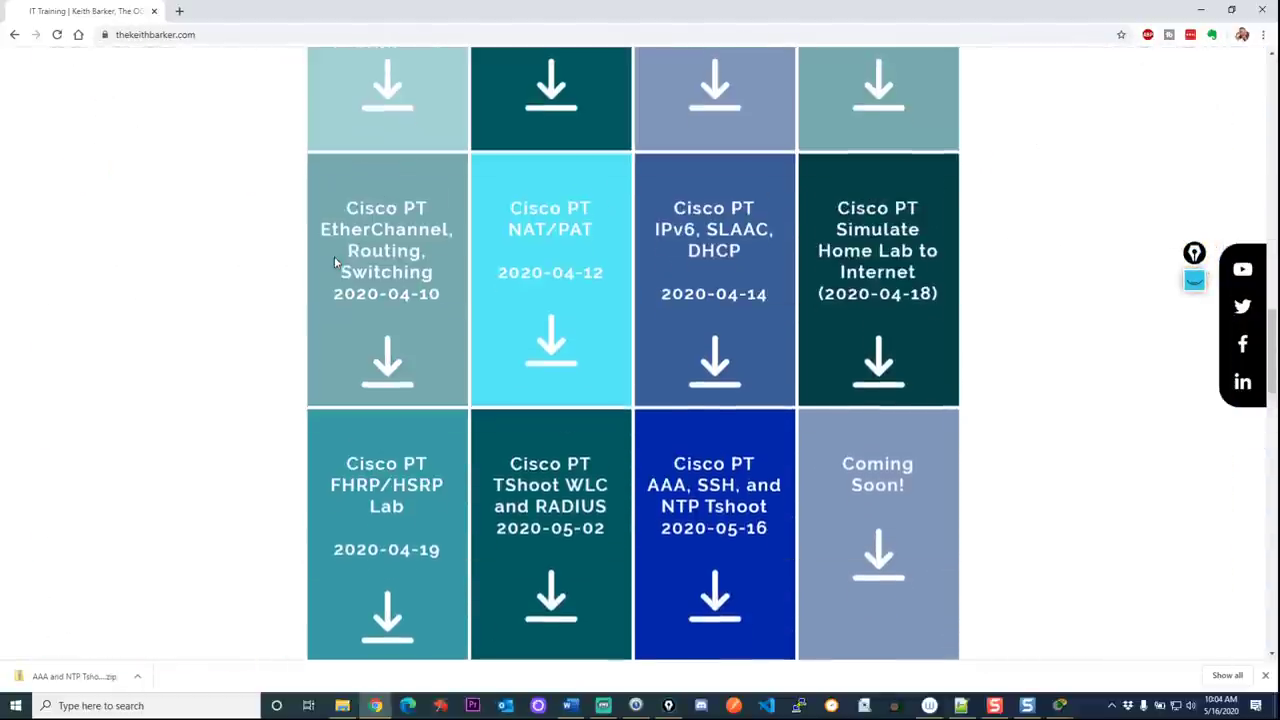
{"action": "scroll", "coordinate": [782, 440], "scroll_direction": "down", "scroll_amount": 1}
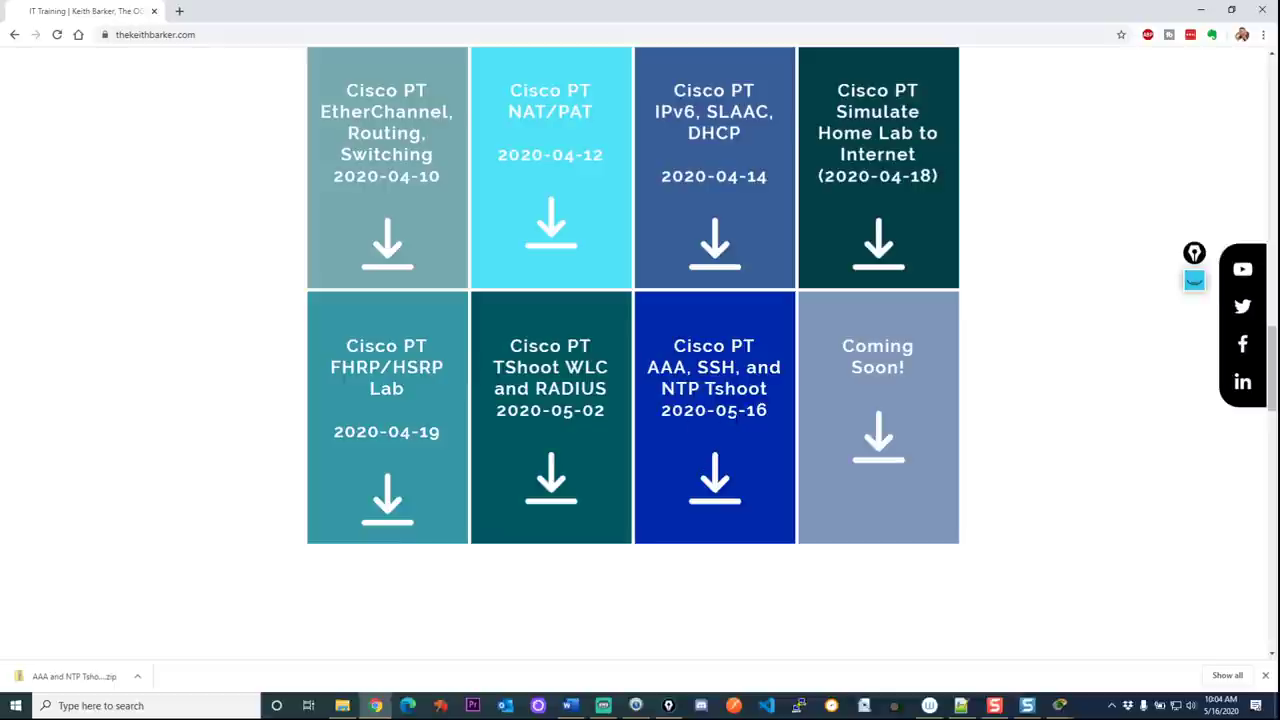
{"action": "scroll", "coordinate": [548, 316], "scroll_direction": "up", "scroll_amount": 12}
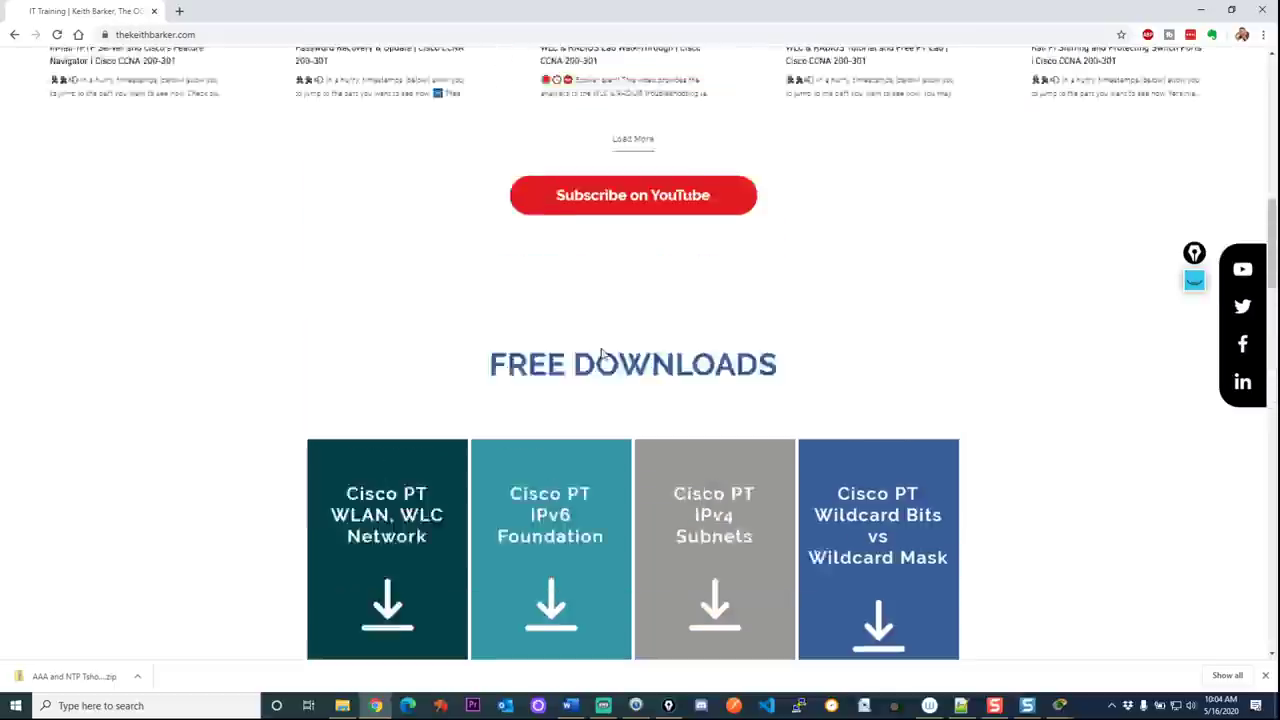